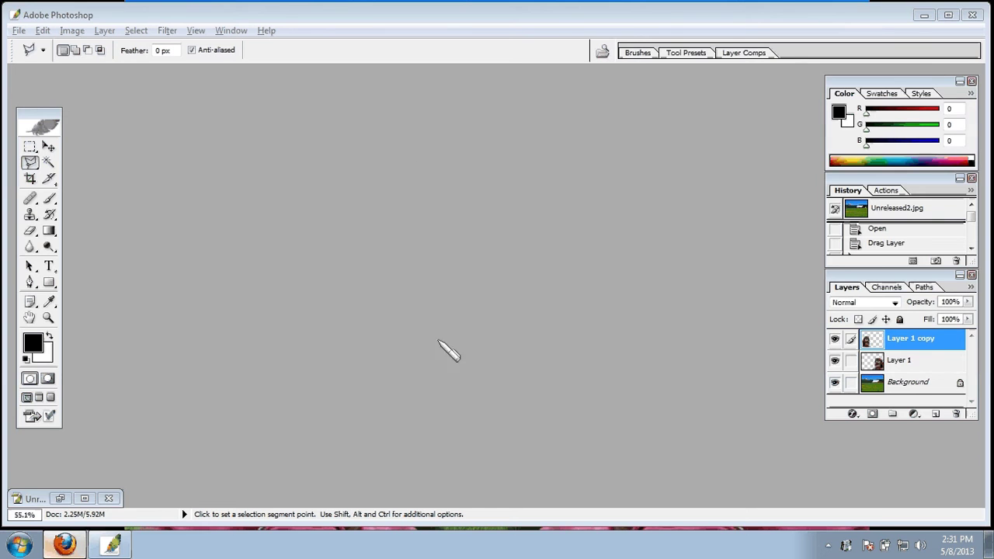
# Undock the Layers palette into the workspace, then move it back beside the History palette
pyautogui.moveTo(878, 274); pyautogui.dragTo(665, 184)
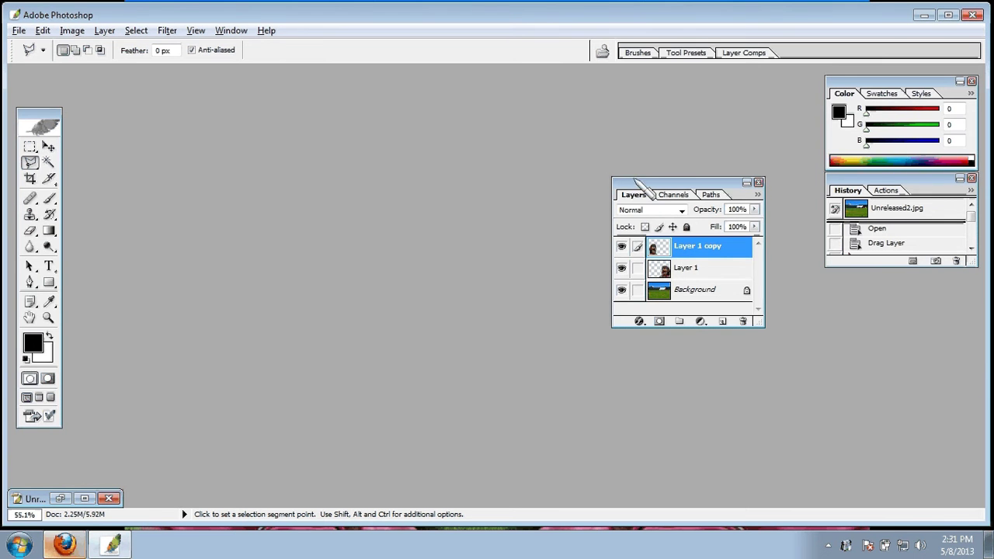
pyautogui.moveTo(638, 184); pyautogui.dragTo(857, 301)
# Browse the Open dialog to the Desktop's pic folder
pyautogui.click(18, 30)
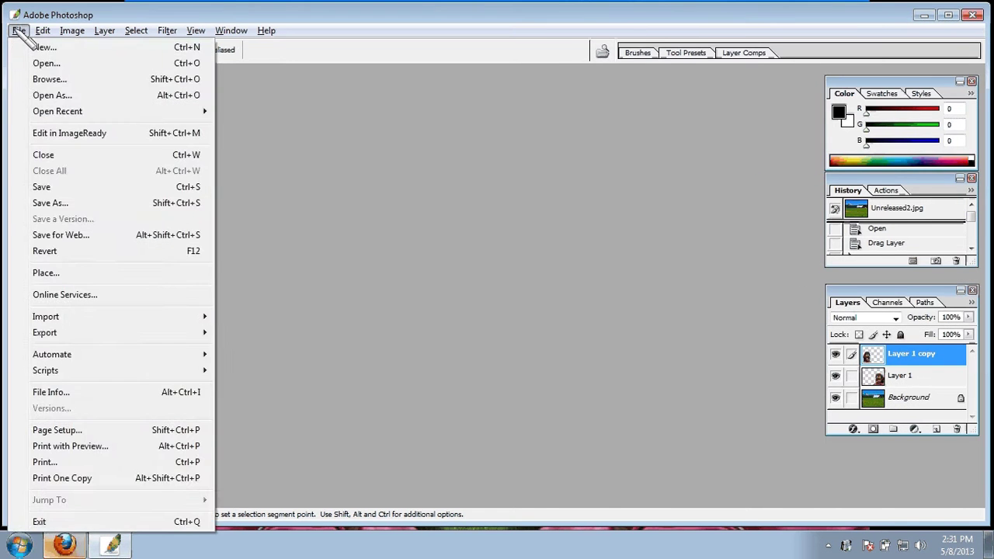
pyautogui.click(66, 69)
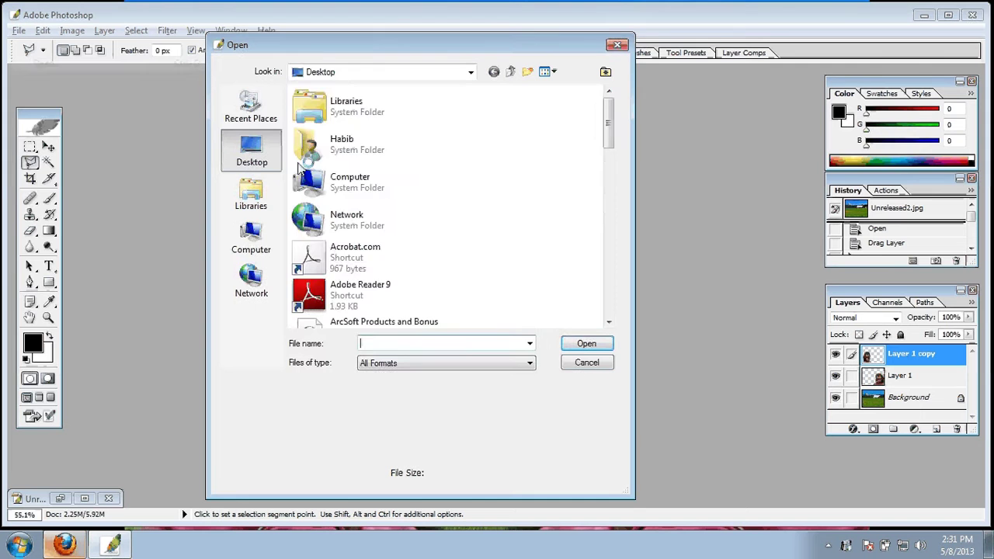
pyautogui.scroll(-5, 504, 263)
pyautogui.scroll(3, 506, 262)
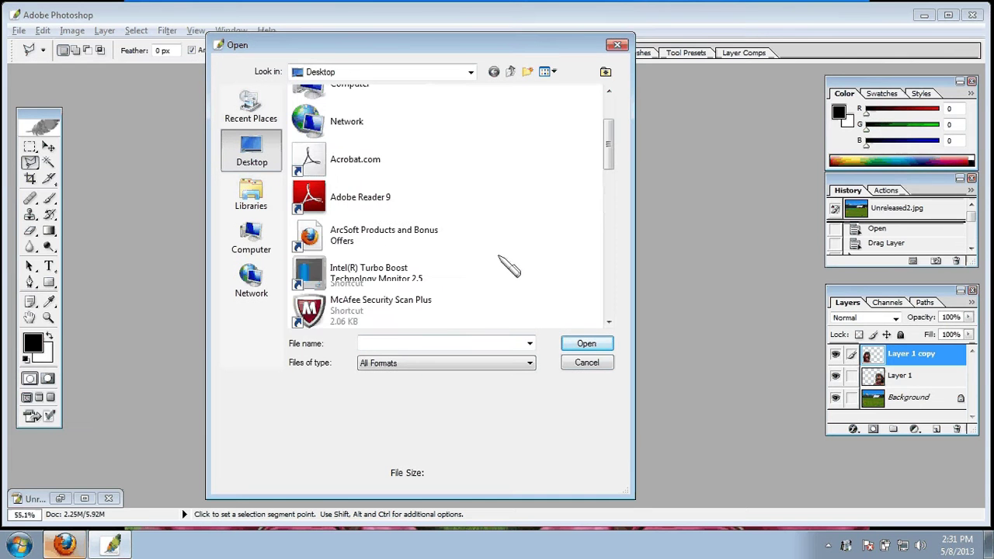
pyautogui.scroll(-3, 466, 264)
pyautogui.scroll(-1, 409, 286)
pyautogui.scroll(-3, 409, 286)
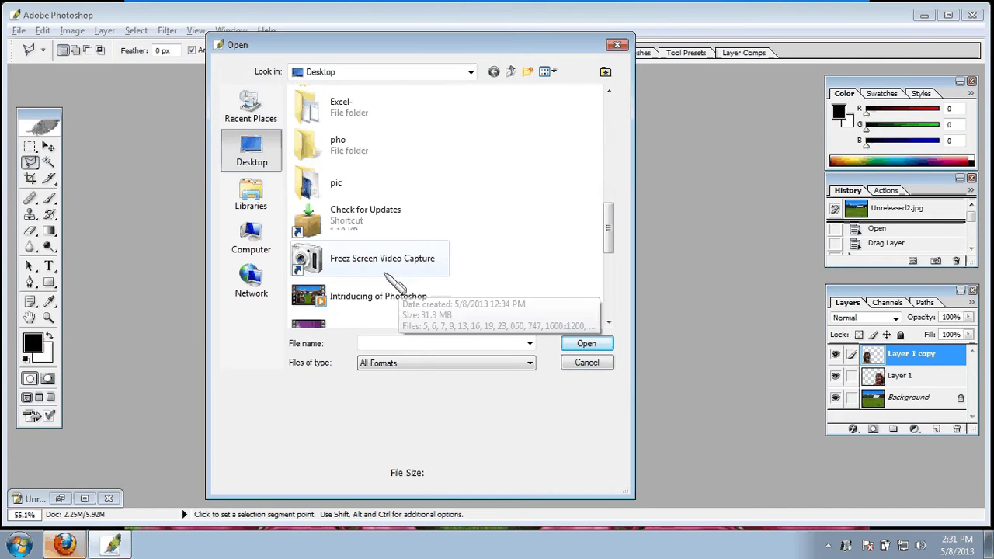
pyautogui.doubleClick(356, 189)
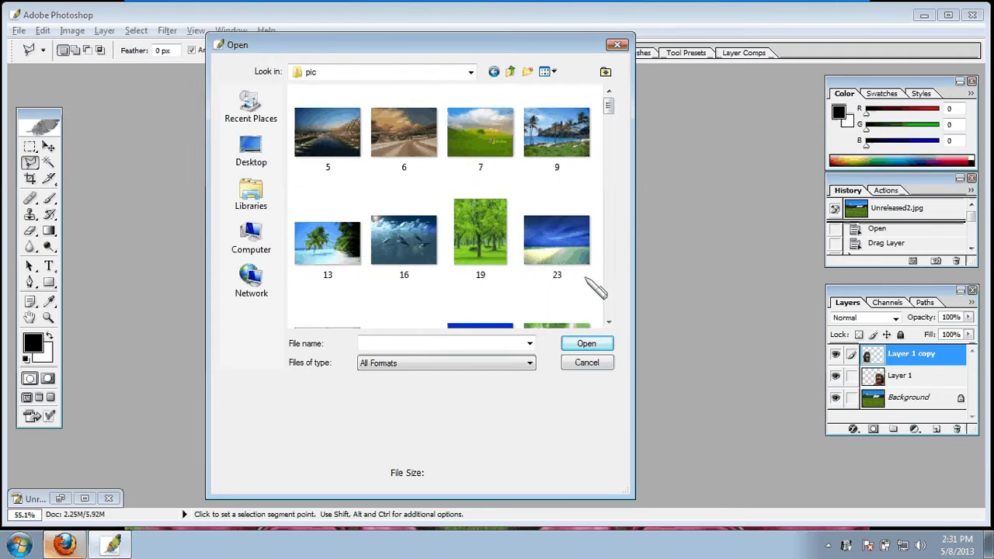
pyautogui.scroll(-3, 598, 289)
pyautogui.scroll(-3, 597, 289)
pyautogui.scroll(-3, 598, 289)
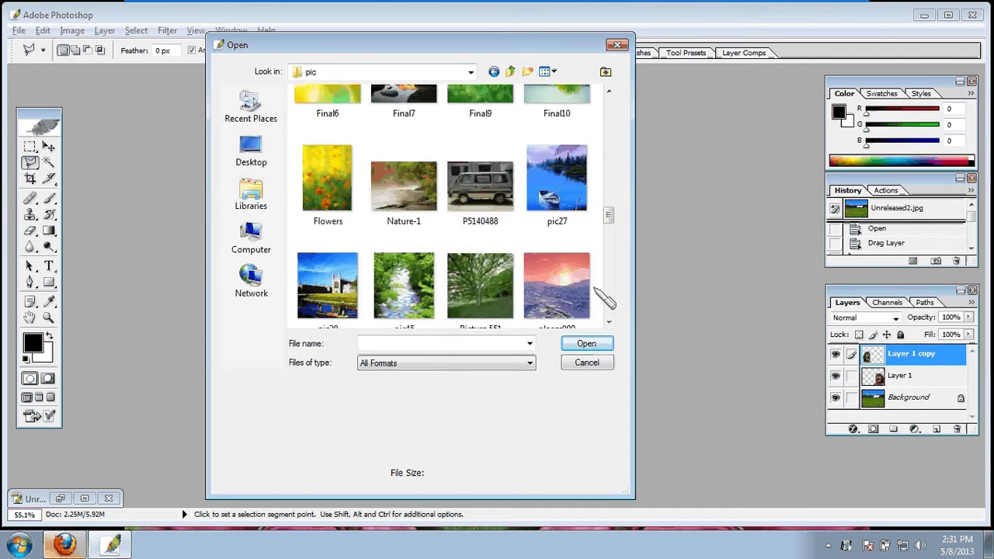
pyautogui.scroll(-3, 598, 289)
pyautogui.scroll(-3, 598, 289)
pyautogui.scroll(-3, 598, 291)
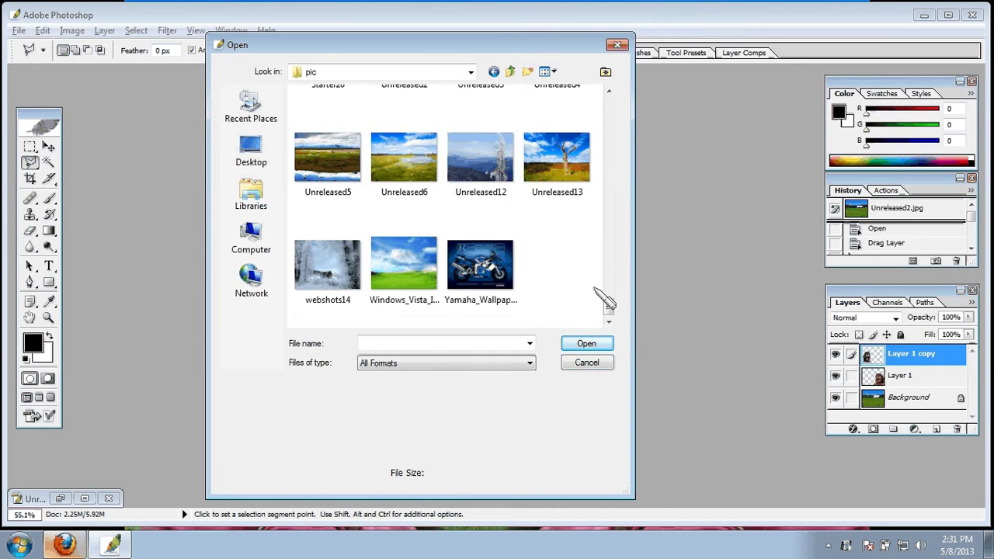
pyautogui.scroll(3, 482, 265)
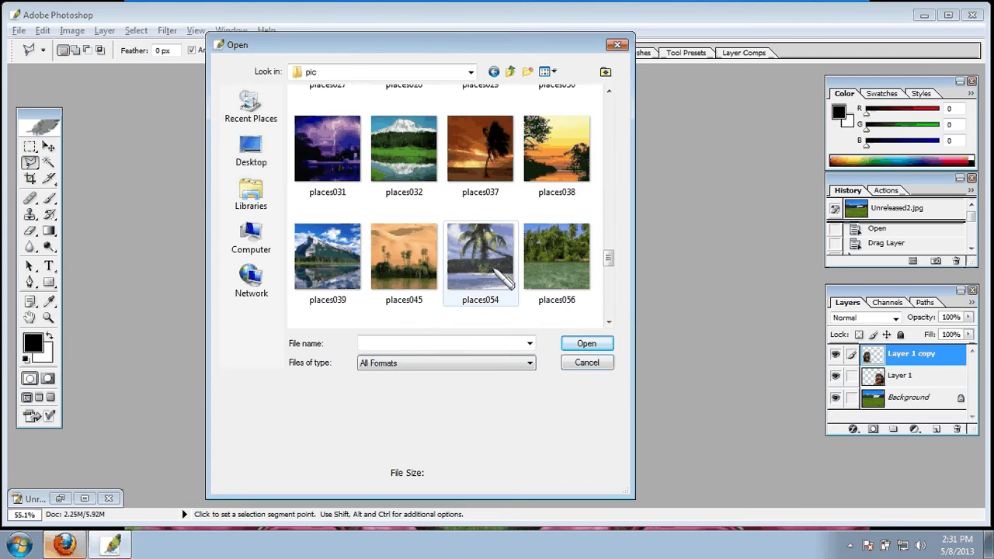
pyautogui.scroll(3, 481, 265)
pyautogui.scroll(3, 520, 291)
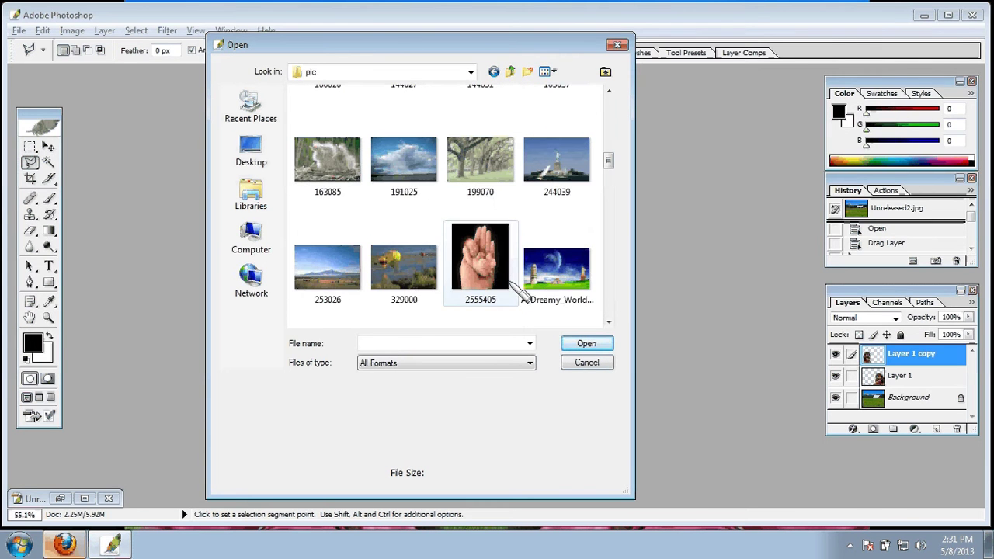
pyautogui.scroll(3, 521, 291)
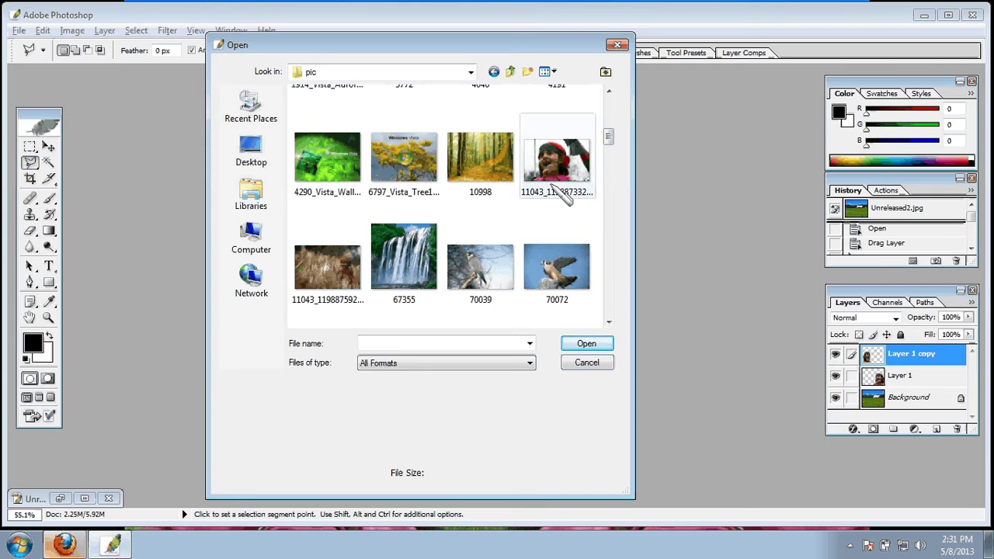
pyautogui.scroll(-1, 542, 276)
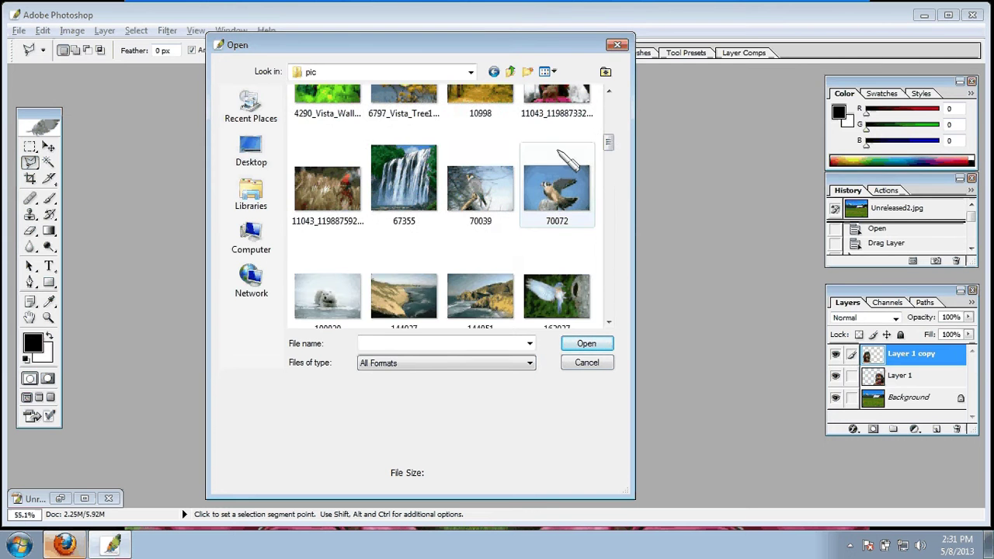
pyautogui.doubleClick(571, 105)
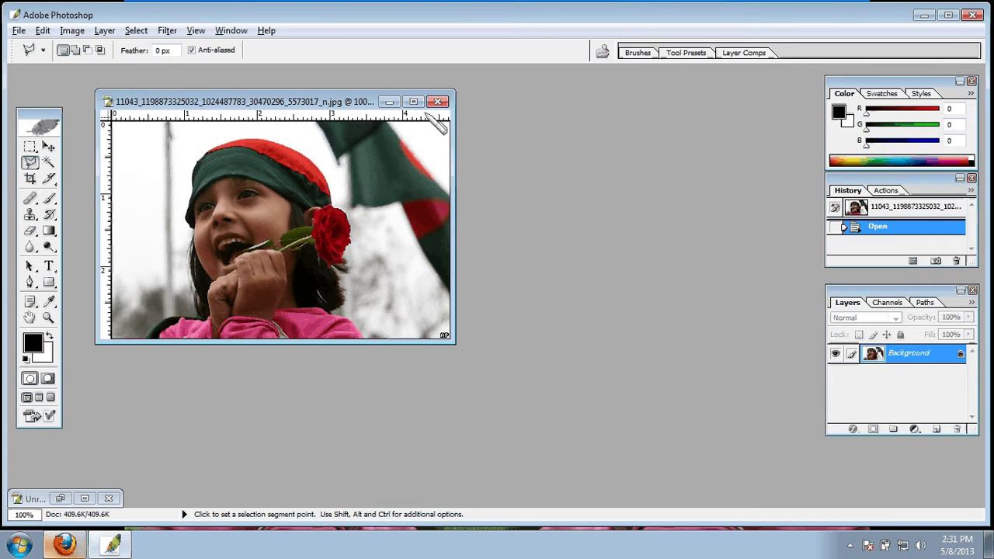
# Maximize the portrait window and preset the Crop tool to 39 × 49 mm at 300 pixels/inch
pyautogui.click(412, 102)
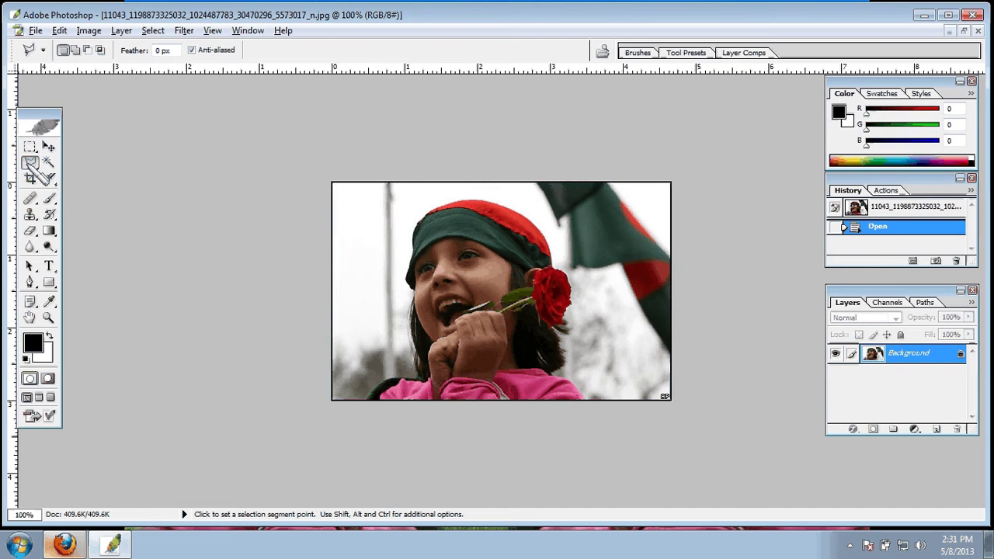
pyautogui.click(32, 179)
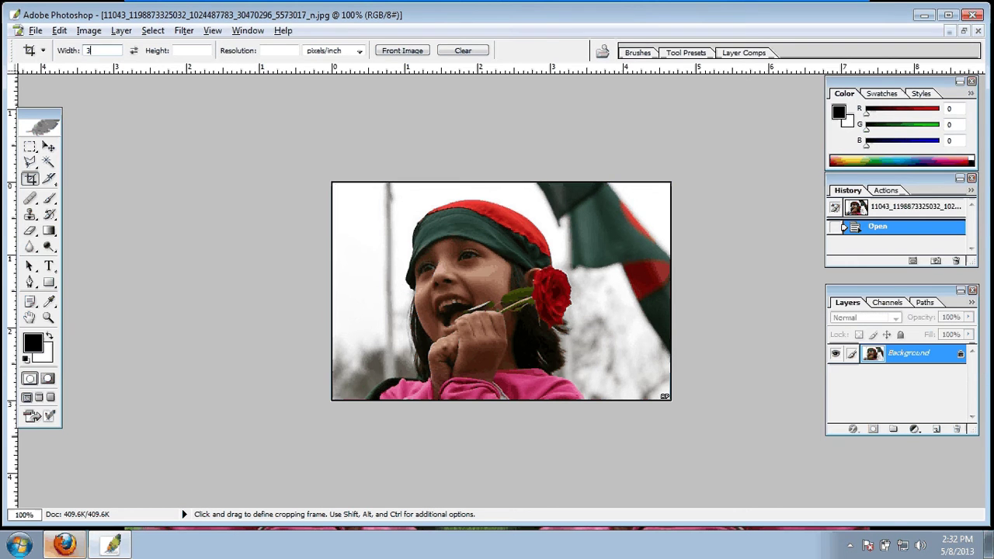
pyautogui.write('39mm')
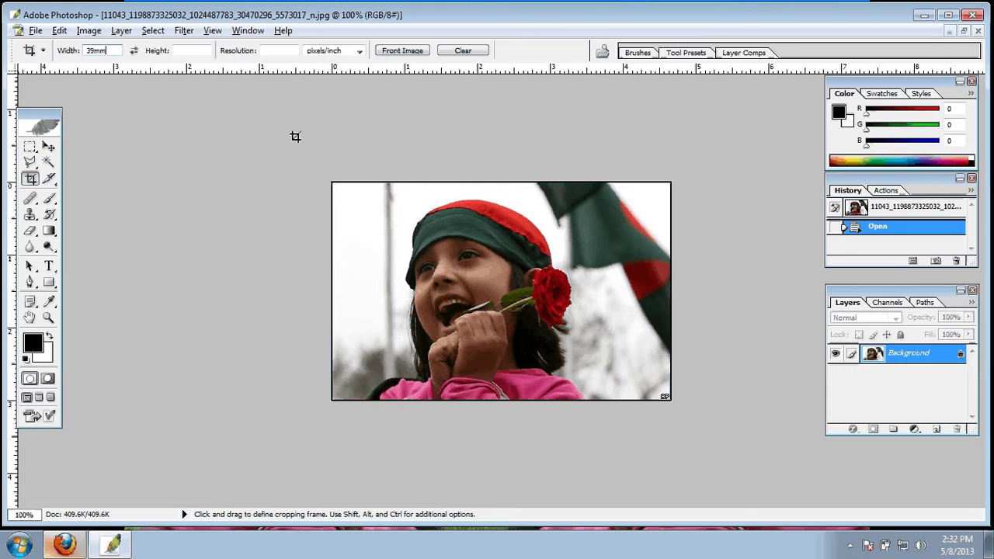
pyautogui.press('Tab')
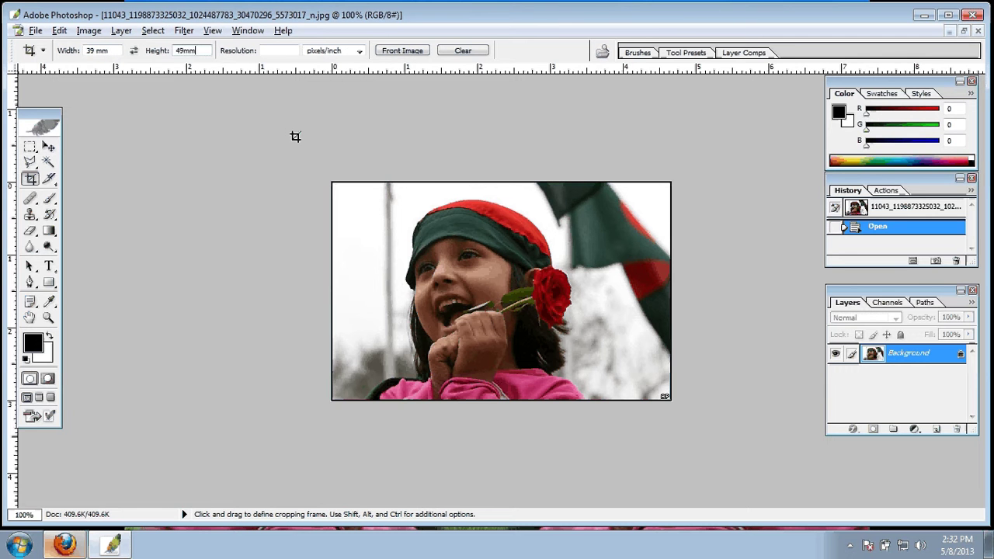
pyautogui.press('Tab')
pyautogui.write('300')
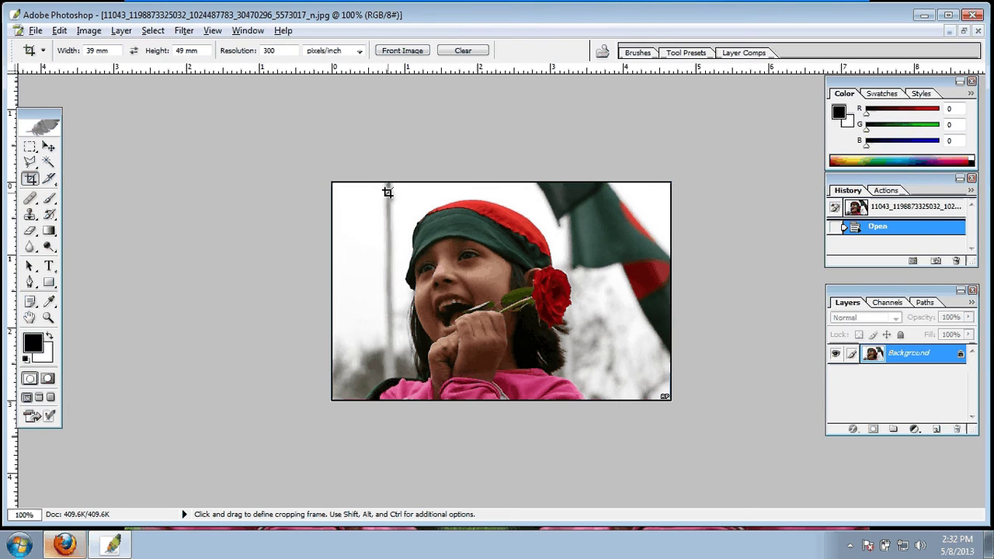
# Draw and adjust a crop frame around the girl's face and rose, then apply it
pyautogui.moveTo(384, 193); pyautogui.dragTo(645, 433)
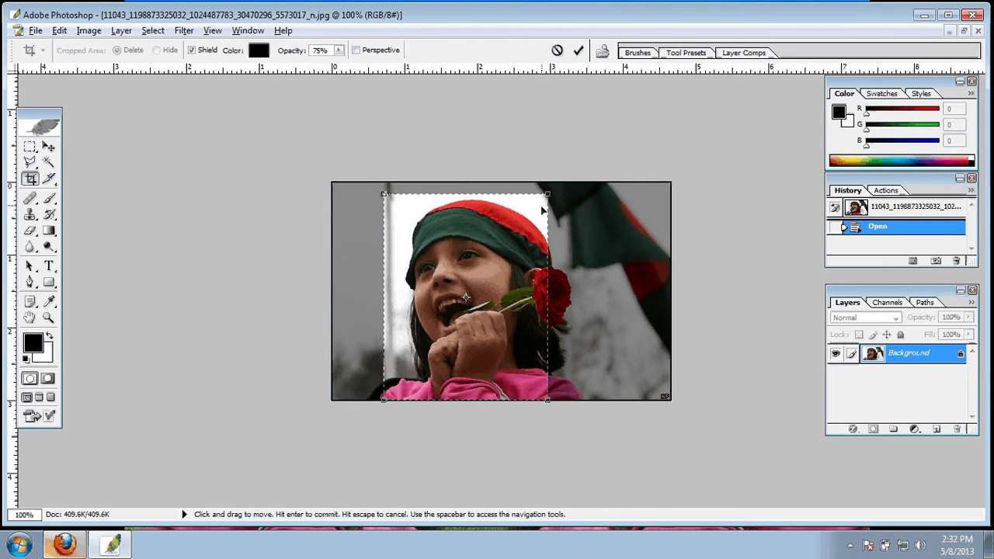
pyautogui.moveTo(547, 194); pyautogui.dragTo(542, 200)
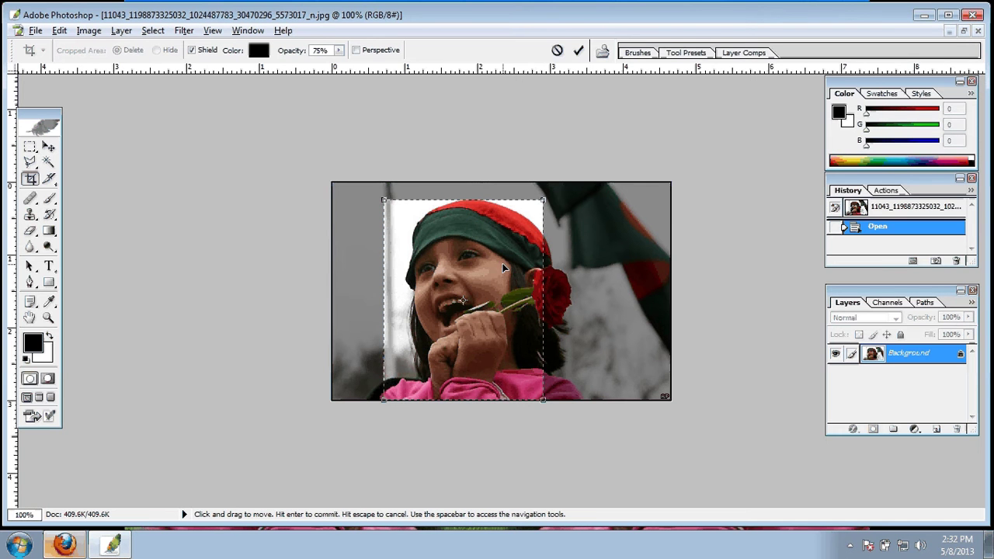
pyautogui.moveTo(505, 292); pyautogui.dragTo(523, 287)
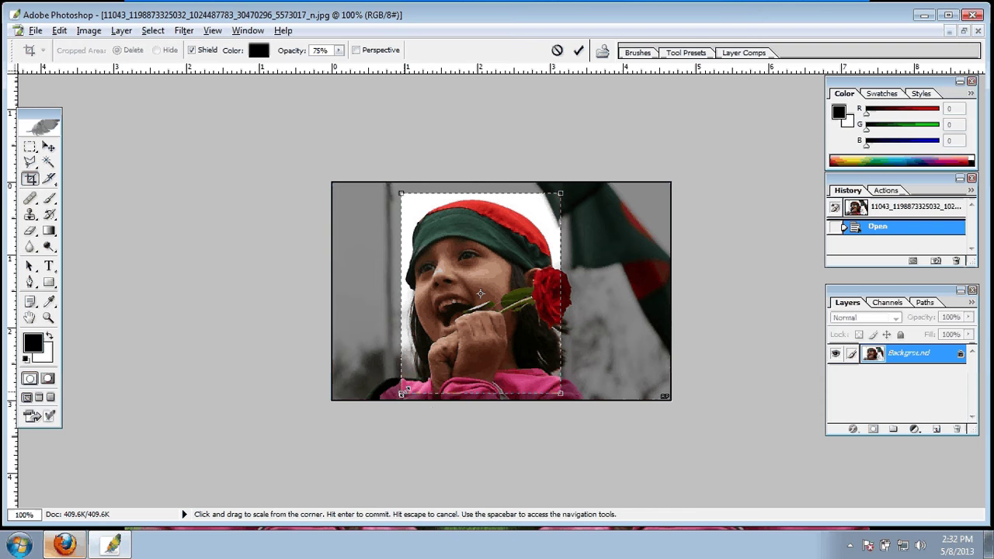
pyautogui.moveTo(402, 394); pyautogui.dragTo(399, 397)
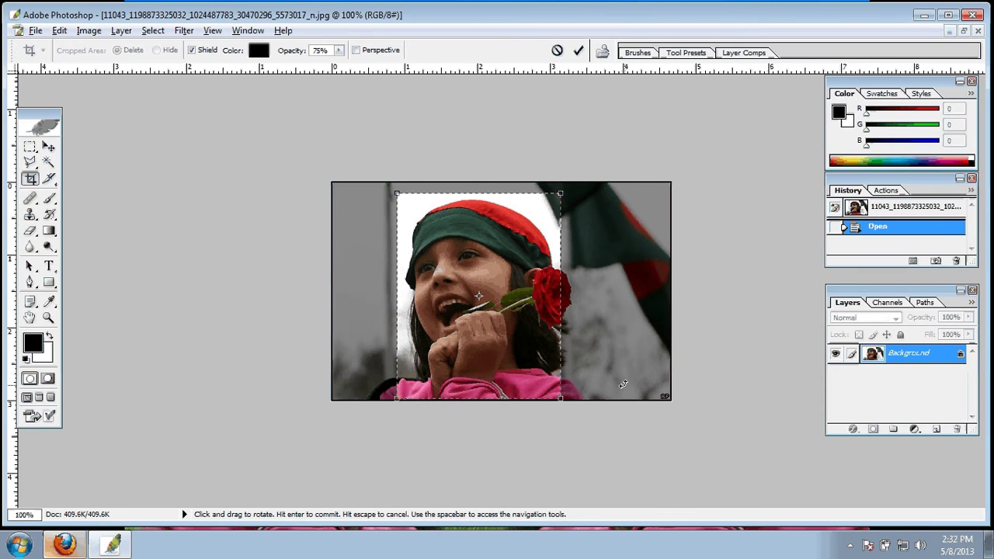
pyautogui.moveTo(561, 191); pyautogui.dragTo(558, 196)
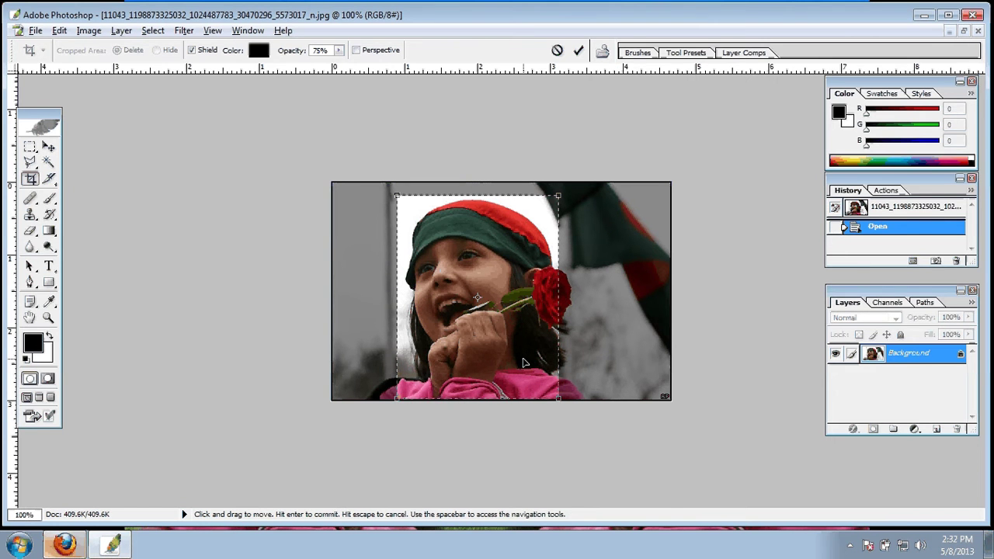
pyautogui.press('Return')
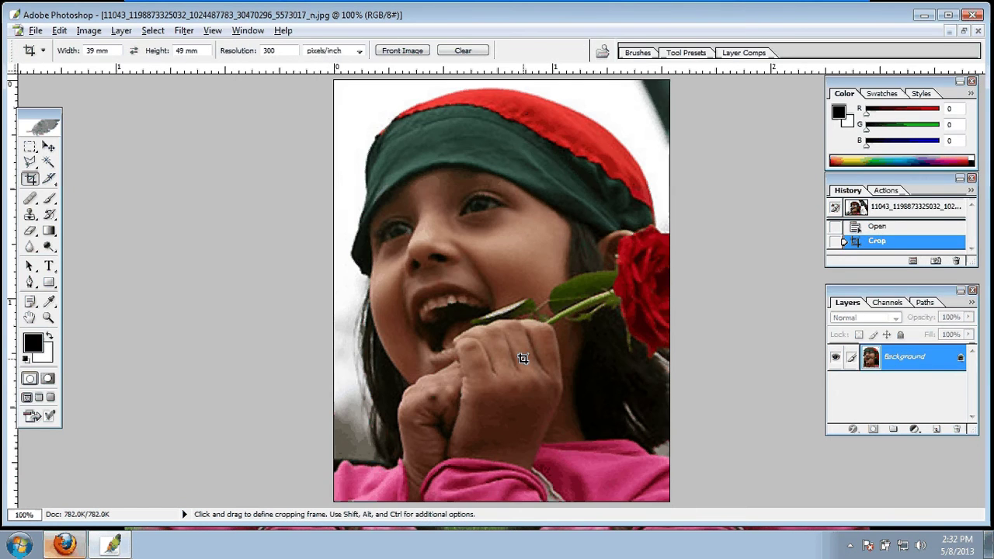
# Select and copy the whole cropped portrait, then start a clipboard-sized new document
pyautogui.hotkey('ctrl', '-')
pyautogui.hotkey('ctrl', '-')
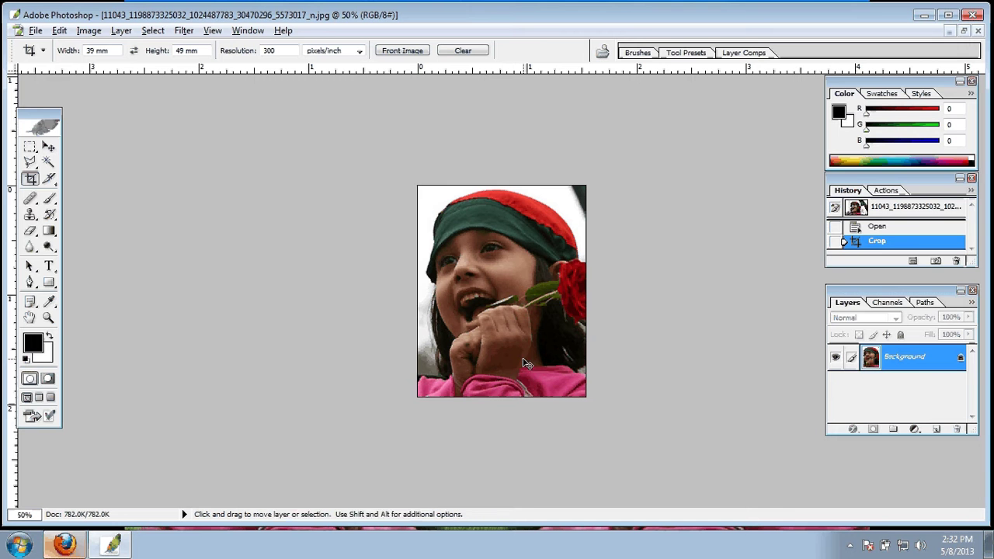
pyautogui.hotkey('ctrl', 'a')
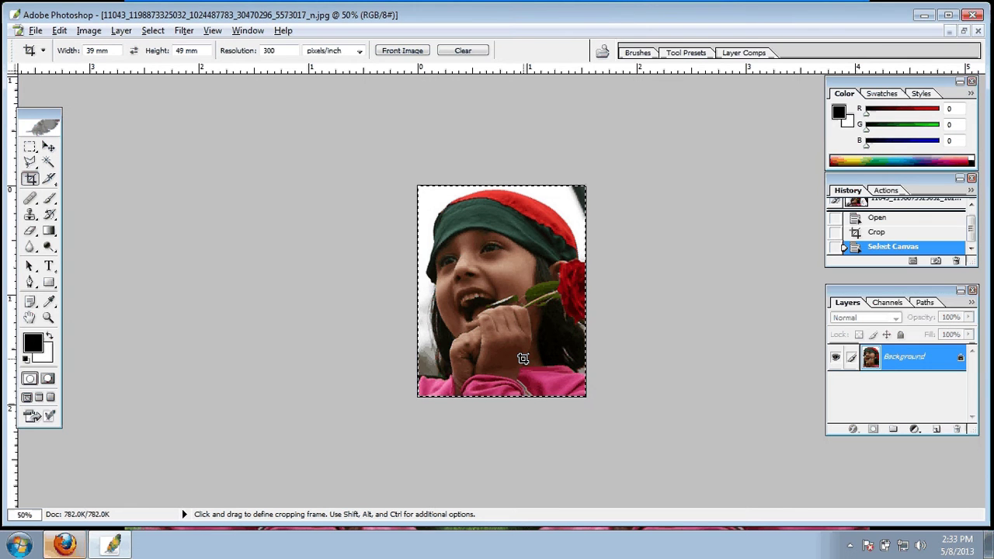
pyautogui.hotkey('ctrl', 'n')
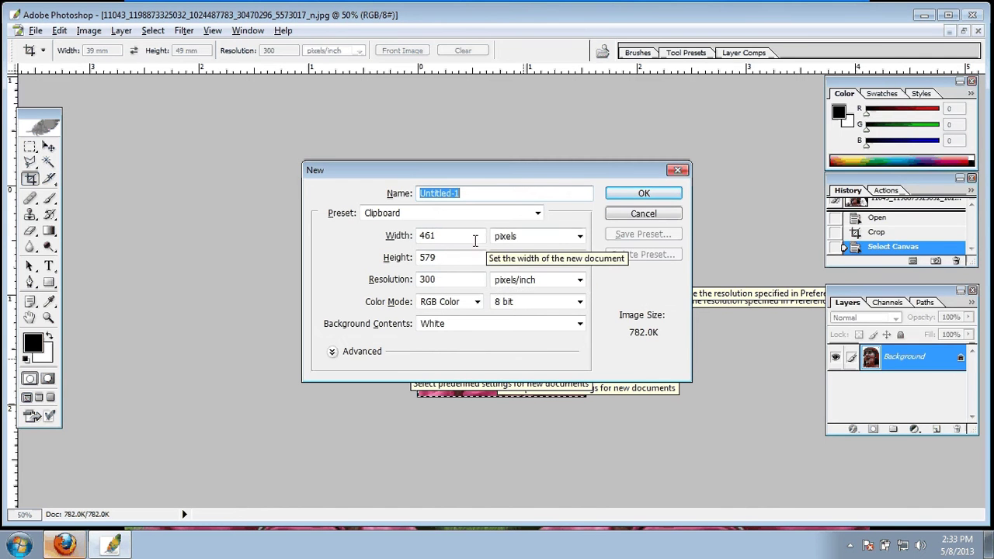
# Create the new document at 4 inches wide by 6 inches tall, 300 pixels/inch
pyautogui.doubleClick(446, 236)
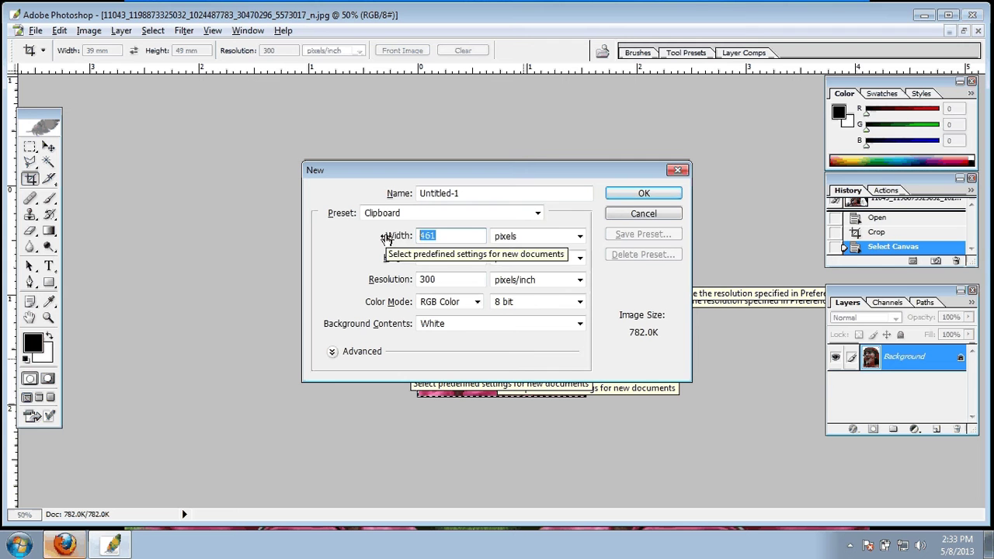
pyautogui.write('4')
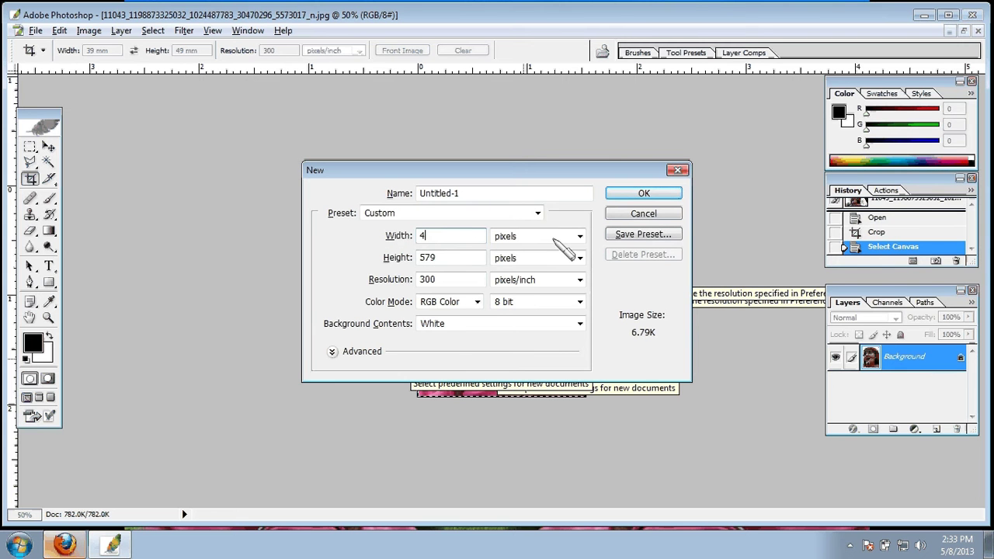
pyautogui.click(578, 237)
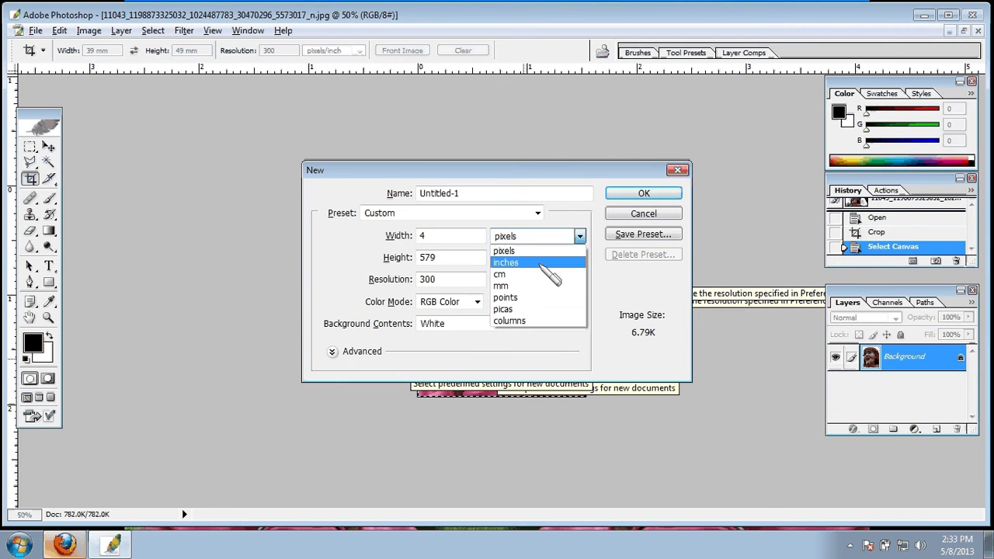
pyautogui.click(543, 268)
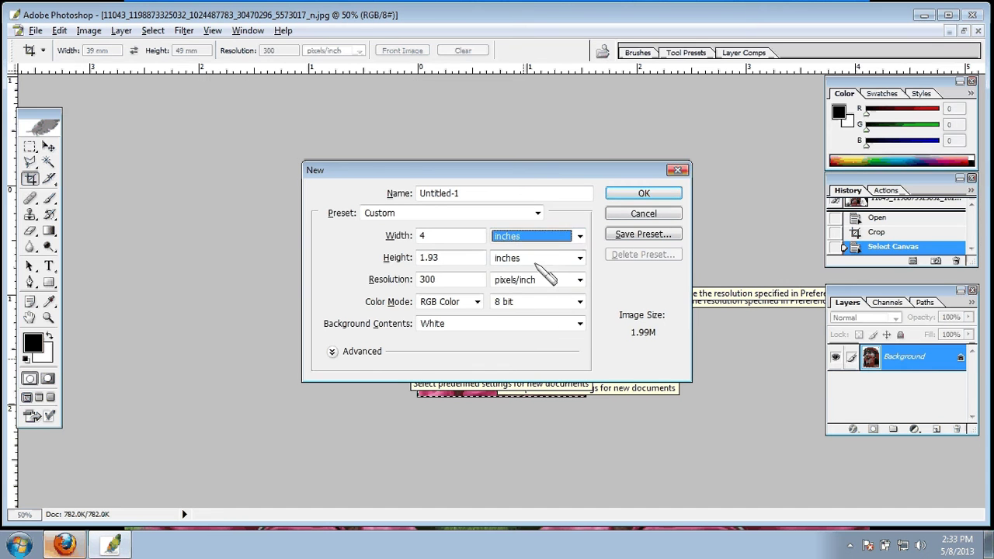
pyautogui.click(406, 259)
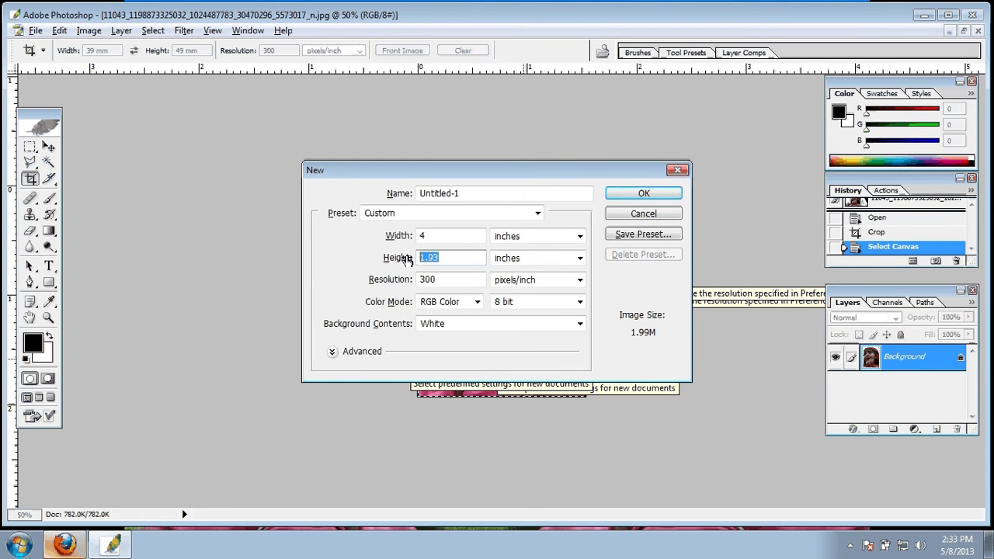
pyautogui.write('6')
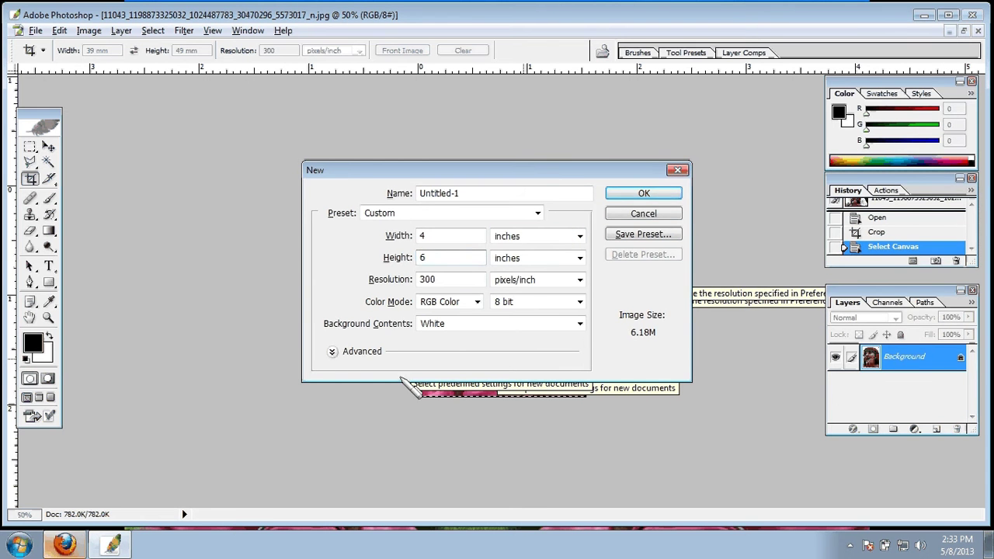
pyautogui.click(644, 195)
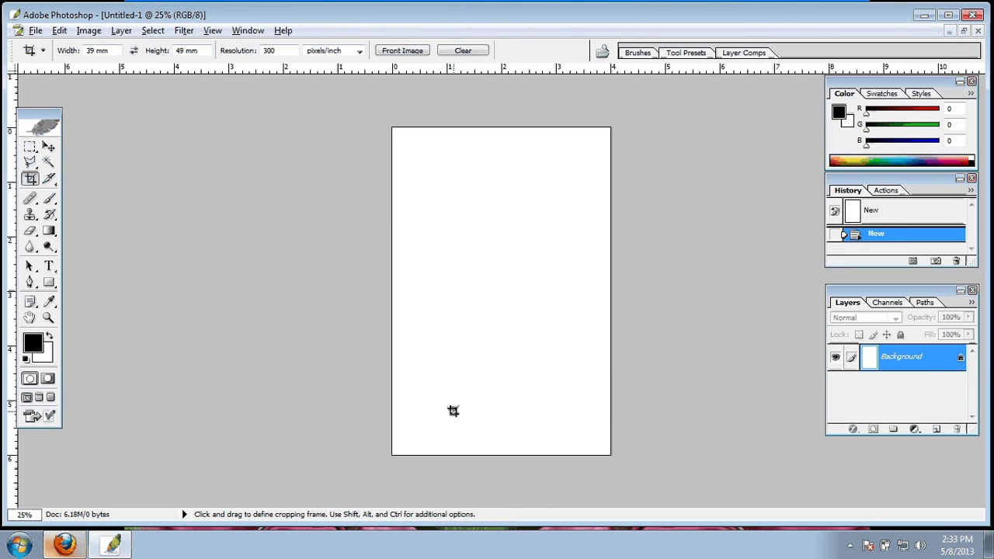
# Paste the portrait as Layer 1 and move it near the sheet's top-left corner
pyautogui.press('ctrl')
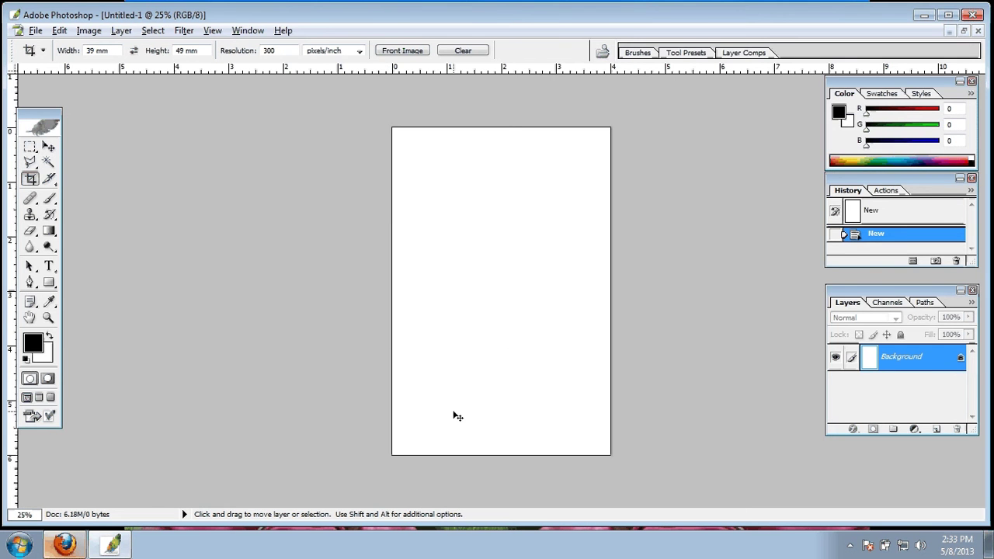
pyautogui.hotkey('ctrl', 'v')
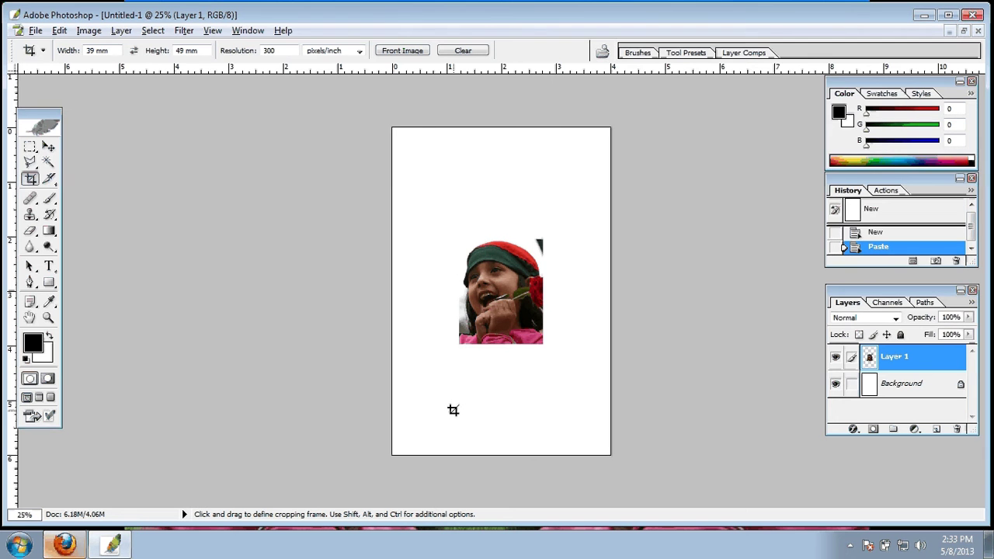
pyautogui.press('v')
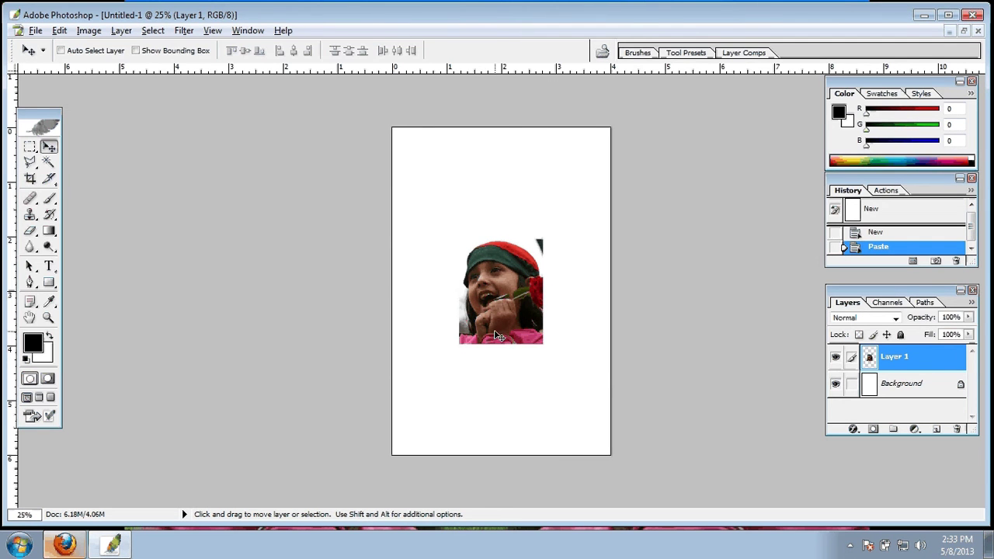
pyautogui.moveTo(495, 310); pyautogui.dragTo(436, 209)
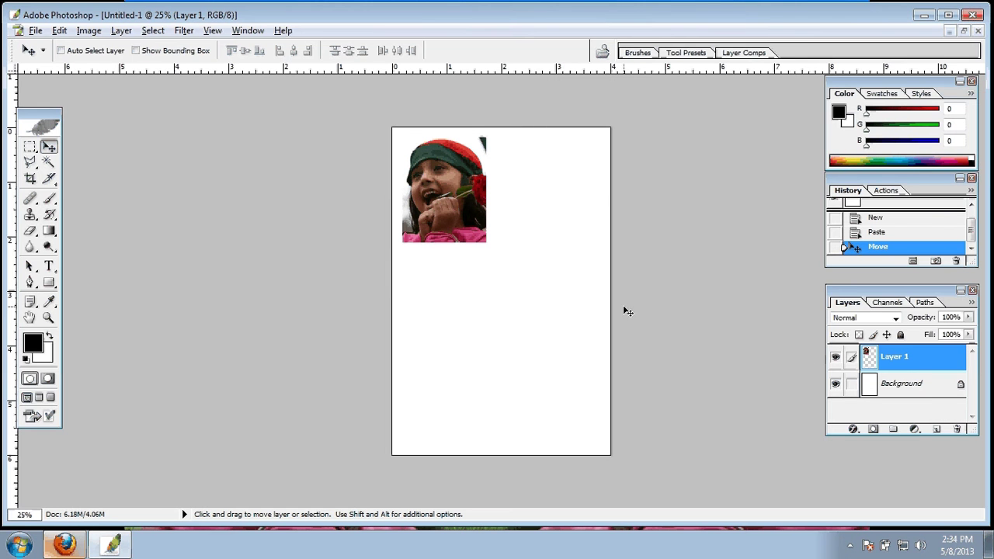
# Set the background colour to D0D0D0 and fill the Background layer with it
pyautogui.click(912, 385)
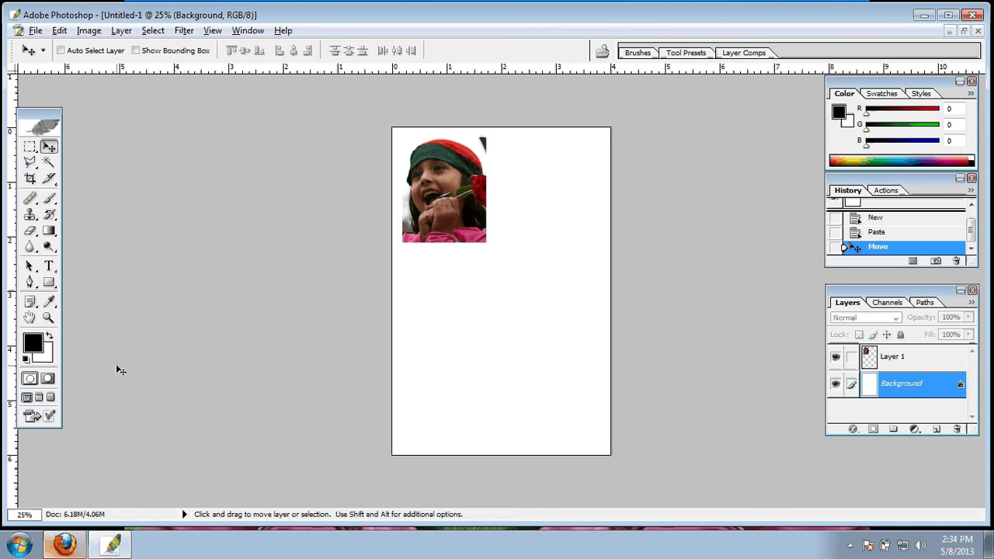
pyautogui.click(48, 357)
pyautogui.moveTo(337, 211); pyautogui.dragTo(302, 214)
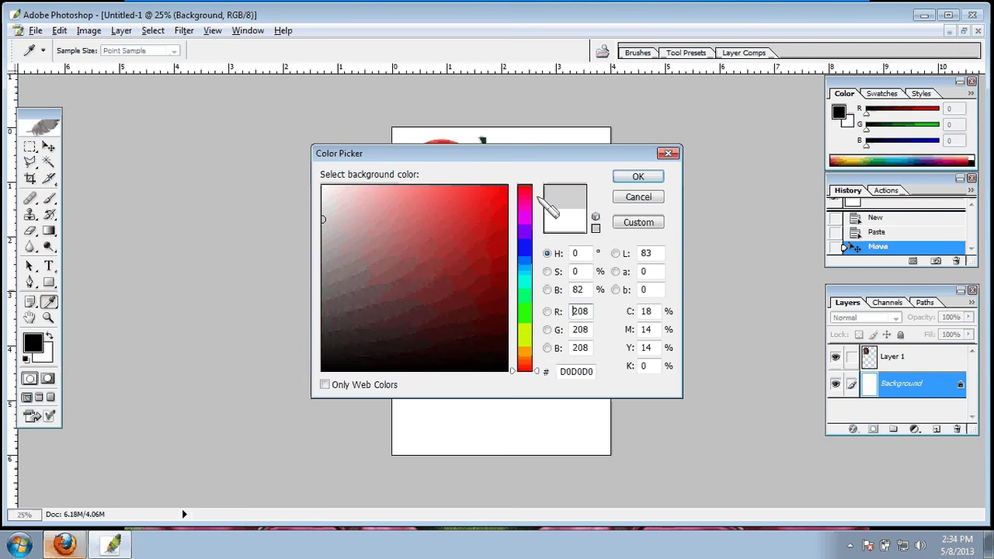
pyautogui.click(649, 178)
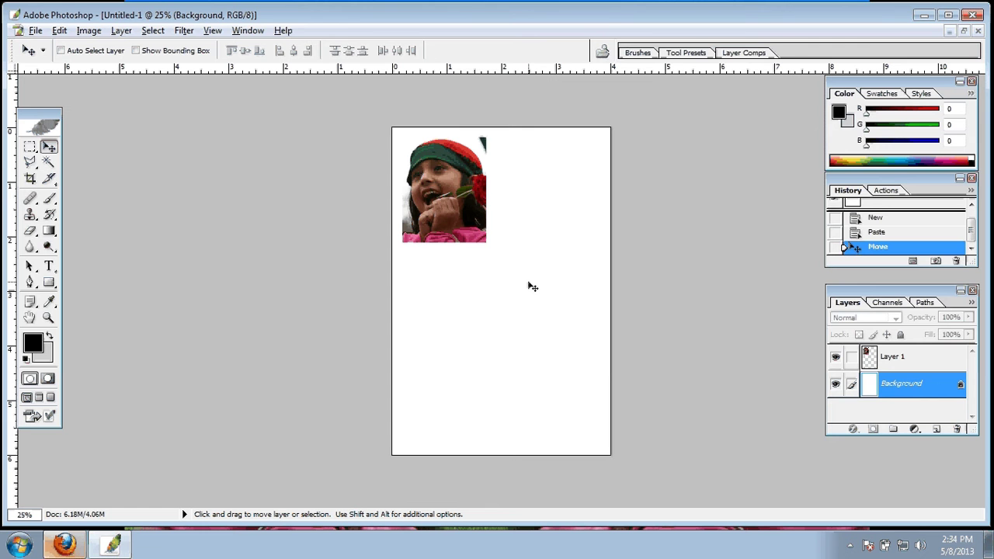
pyautogui.hotkey('ctrl', 'BackSpace')
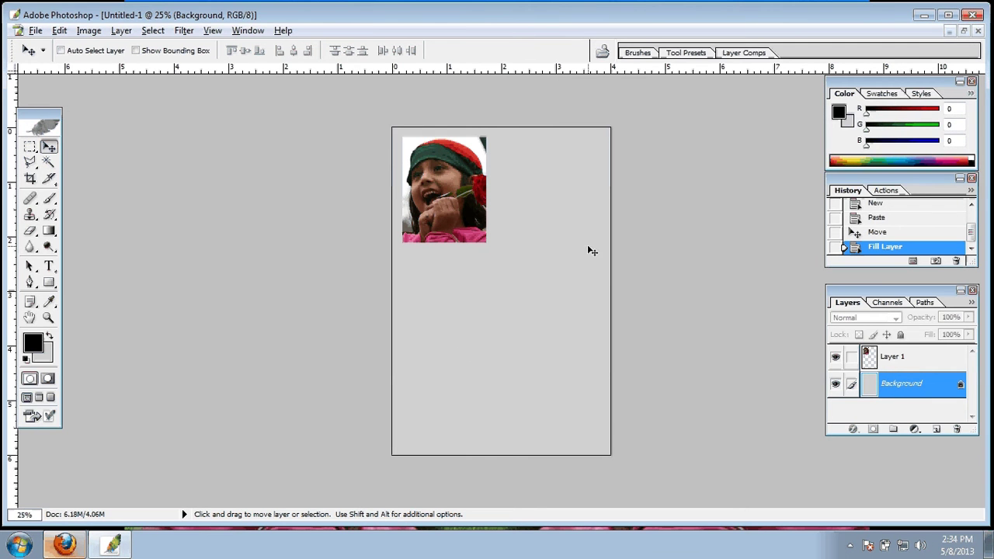
# Dismiss the locked-layer warning, select Layer 1 and nudge the portrait into the top-left corner
pyautogui.click(897, 361)
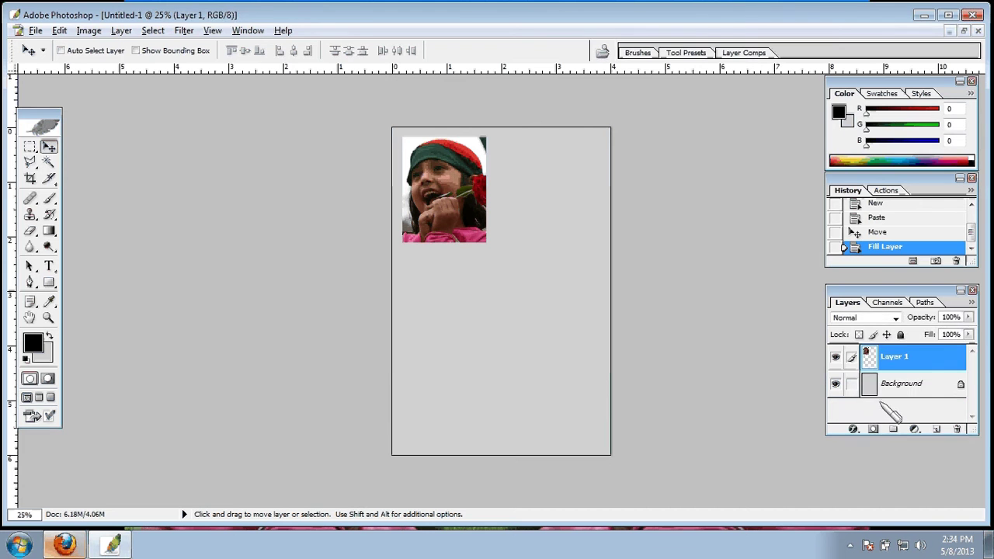
pyautogui.click(904, 385)
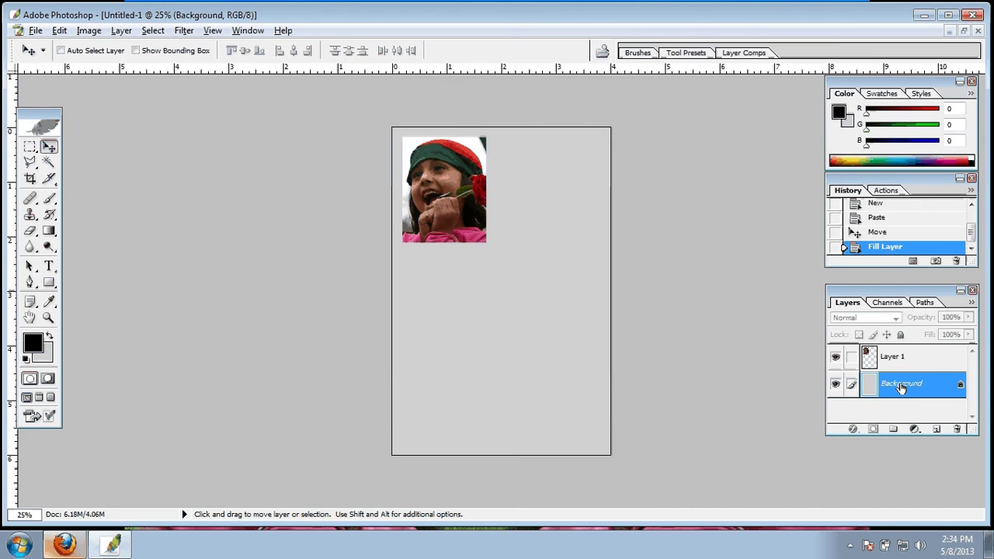
pyautogui.click(445, 189)
pyautogui.click(497, 215)
pyautogui.click(464, 195)
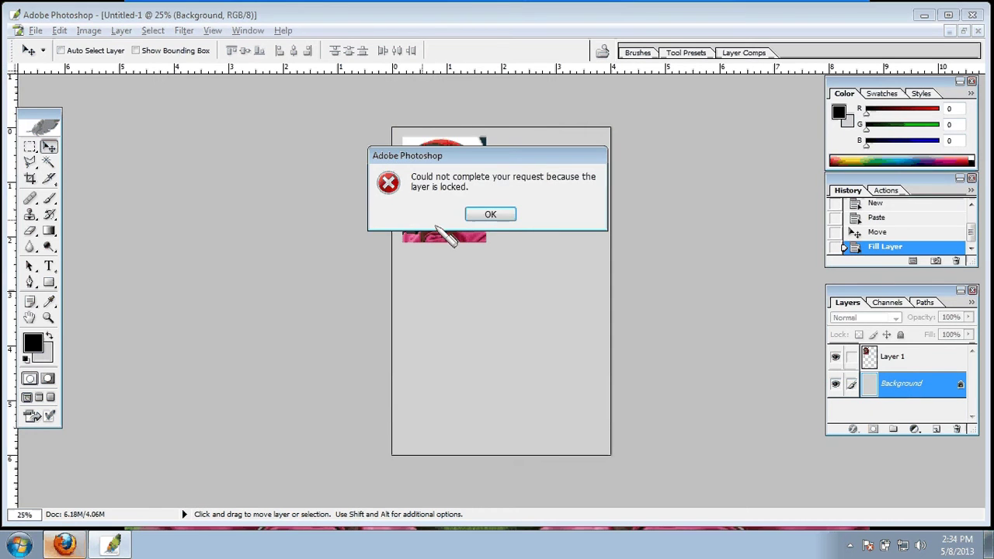
pyautogui.click(492, 216)
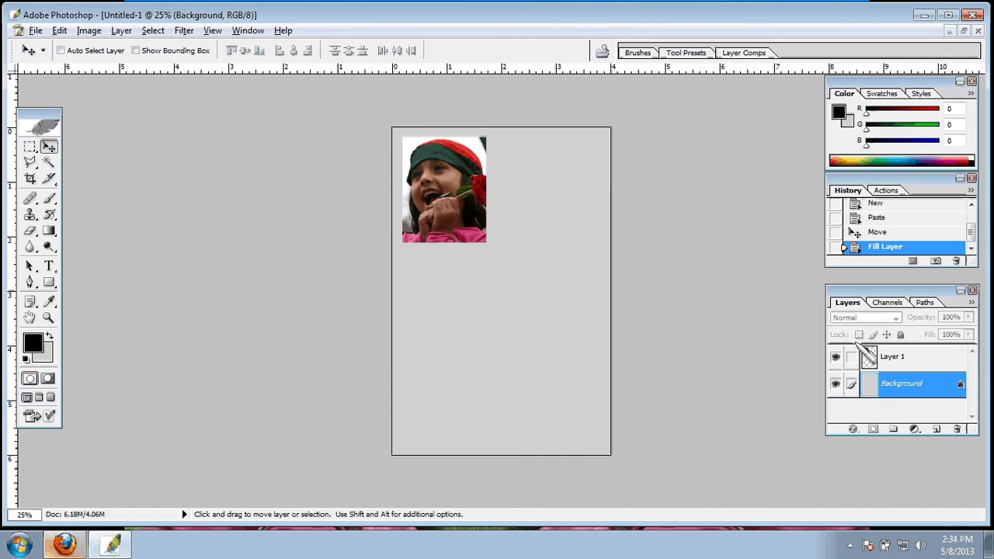
pyautogui.click(907, 362)
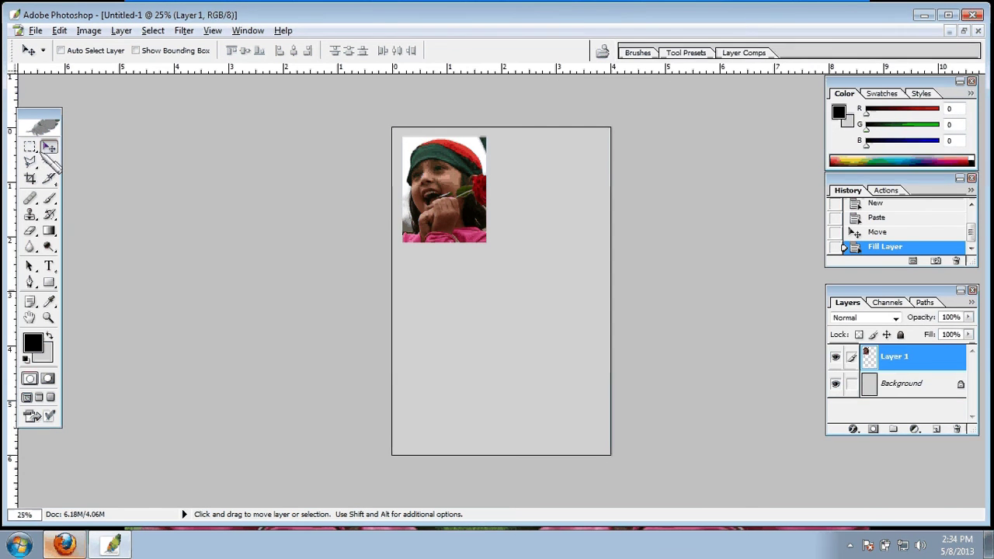
pyautogui.moveTo(441, 190)
pyautogui.mouseDown()
pyautogui.moveTo(423, 224)
pyautogui.moveTo(447, 198)
pyautogui.mouseUp()
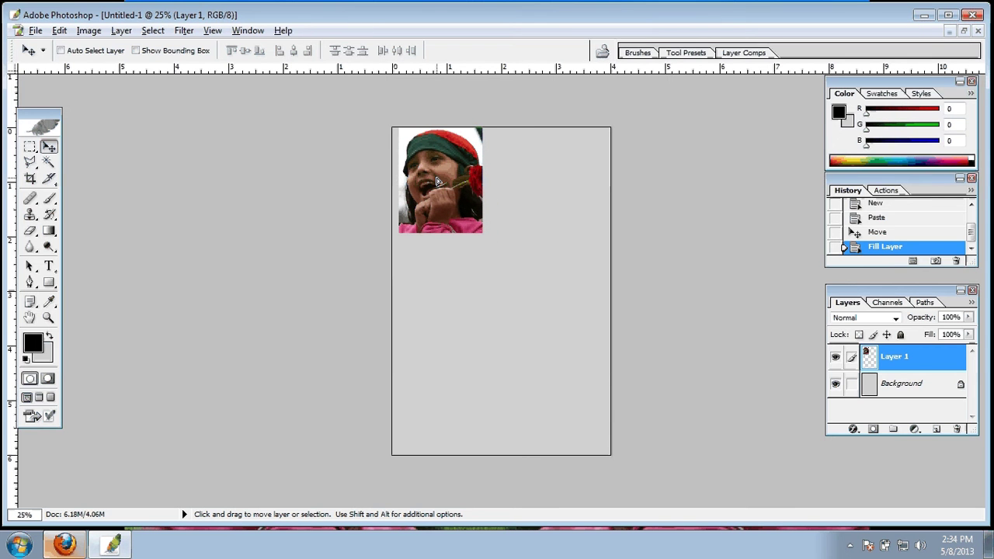
pyautogui.moveTo(483, 233); pyautogui.dragTo(479, 238)
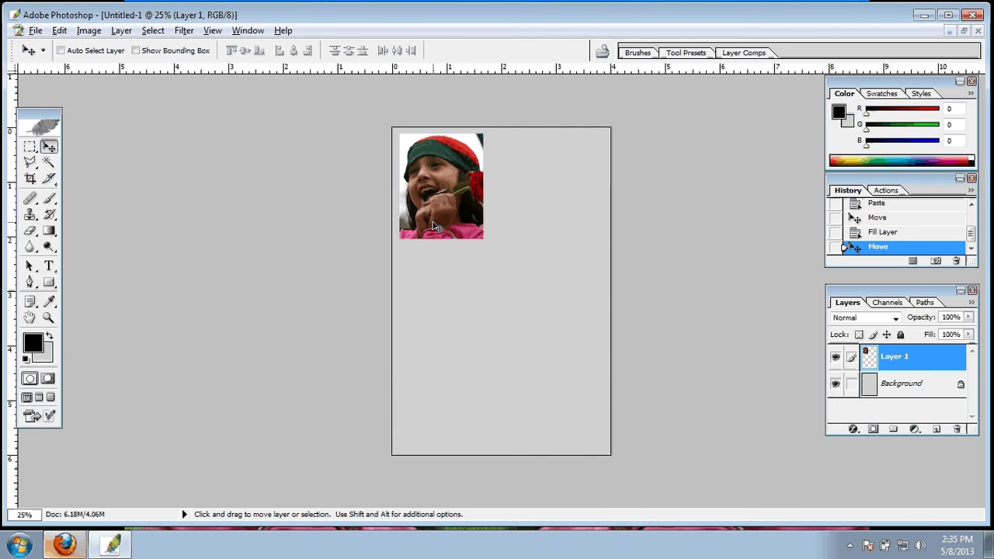
# Alt-drag a duplicate portrait, Layer 1 copy, to sit right of the original along the top
pyautogui.press('alt')
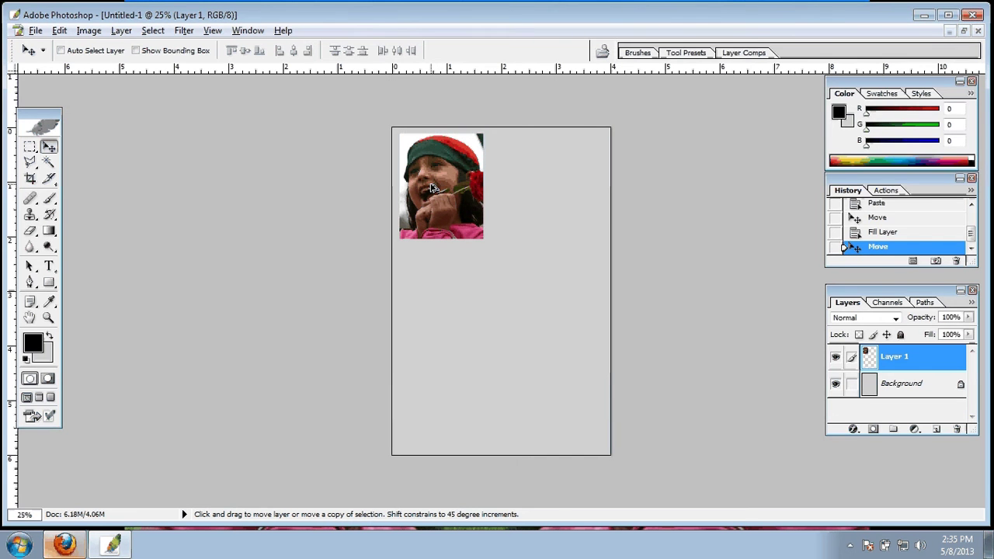
pyautogui.moveTo(440, 194); pyautogui.dragTo(547, 200)
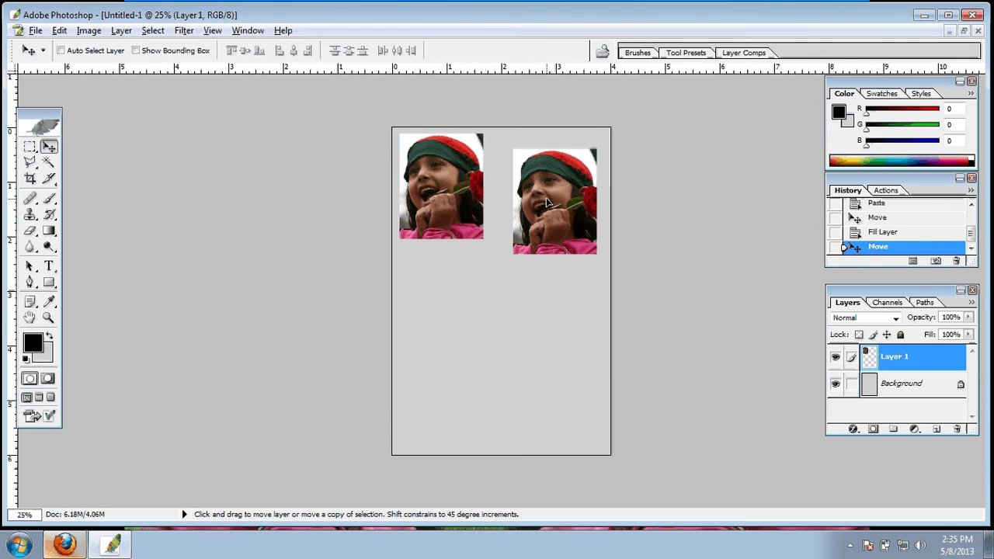
pyautogui.moveTo(546, 201)
pyautogui.mouseDown()
pyautogui.moveTo(550, 208)
pyautogui.moveTo(551, 180)
pyautogui.moveTo(550, 189)
pyautogui.moveTo(543, 176)
pyautogui.mouseUp()
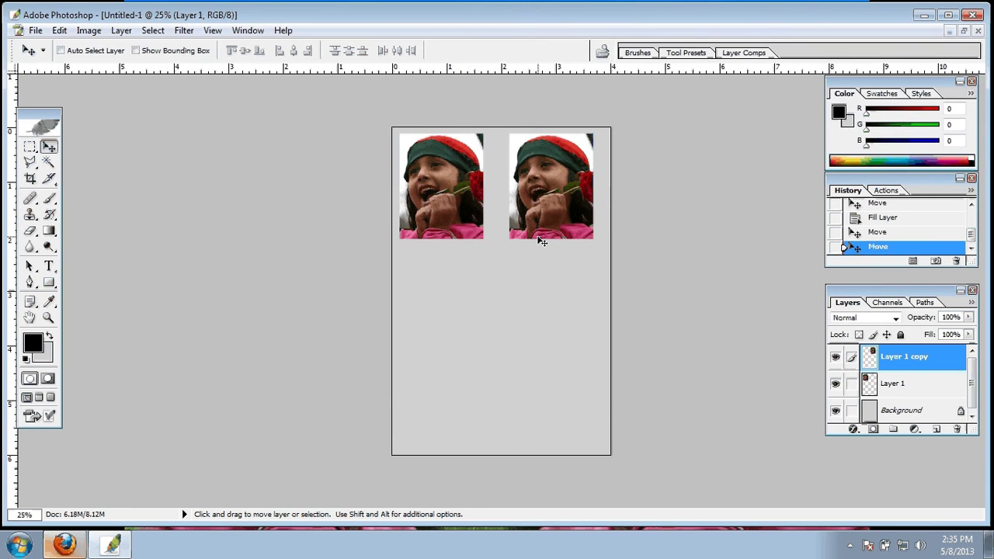
# Try a 90° clockwise canvas rotation, undo it, and bring up Edit > Transform
pyautogui.click(88, 35)
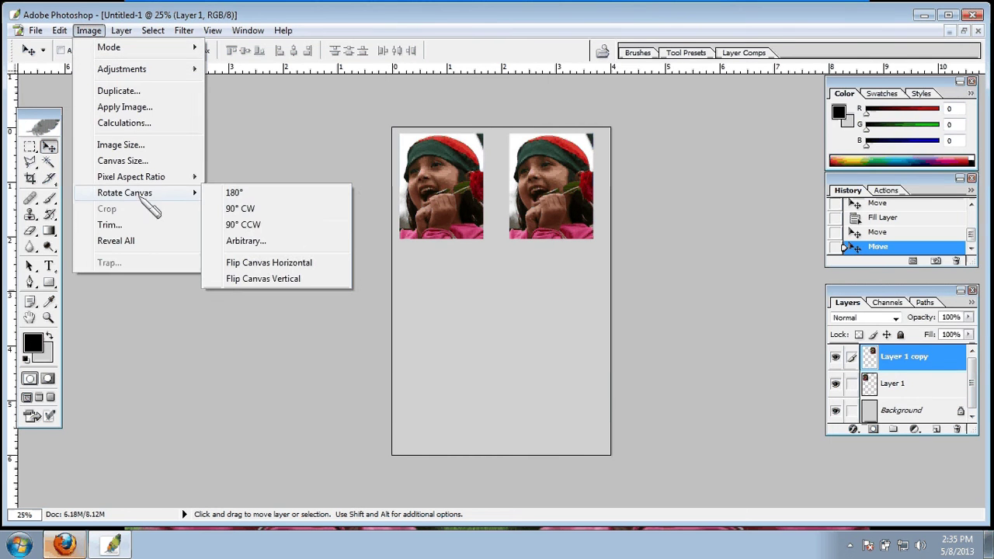
pyautogui.moveTo(125, 193)
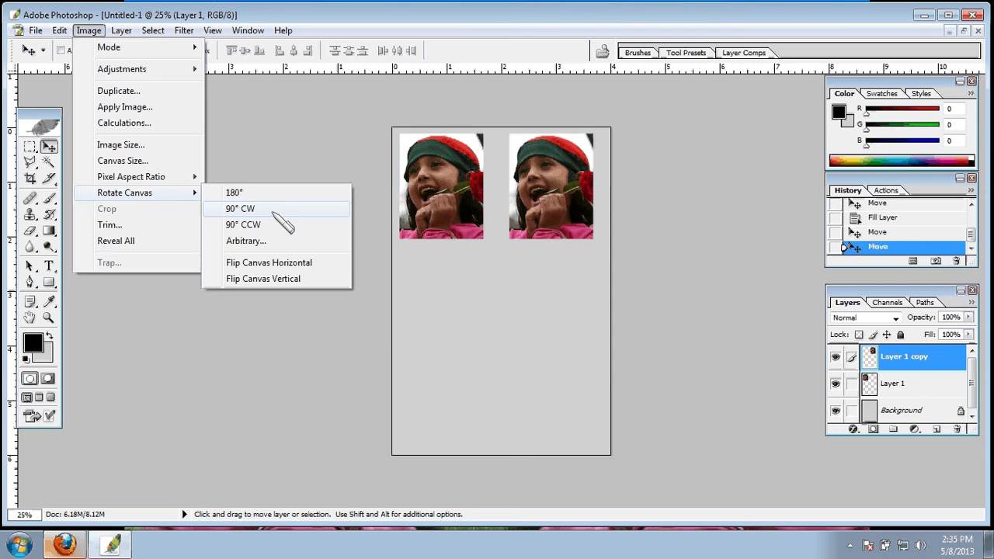
pyautogui.click(273, 209)
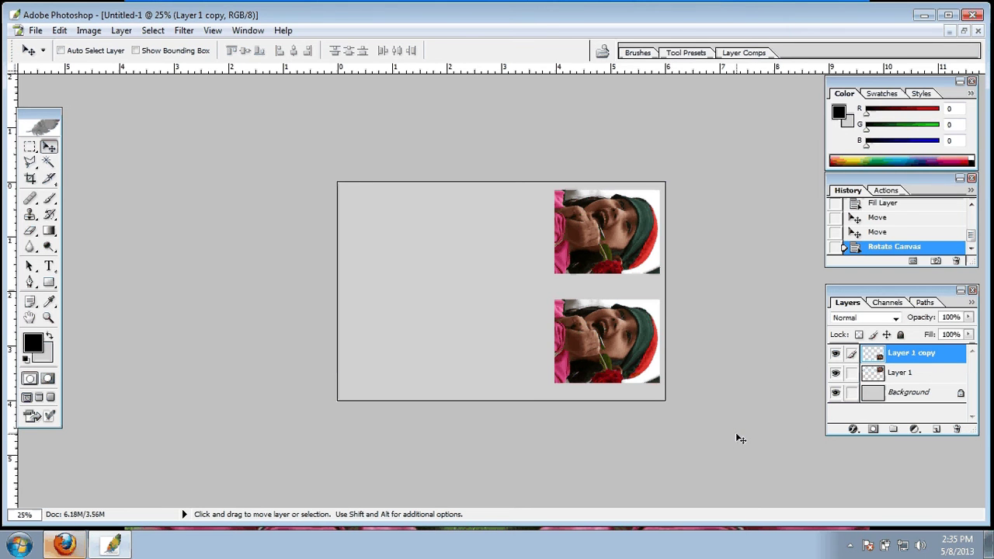
pyautogui.hotkey('ctrl', 'z')
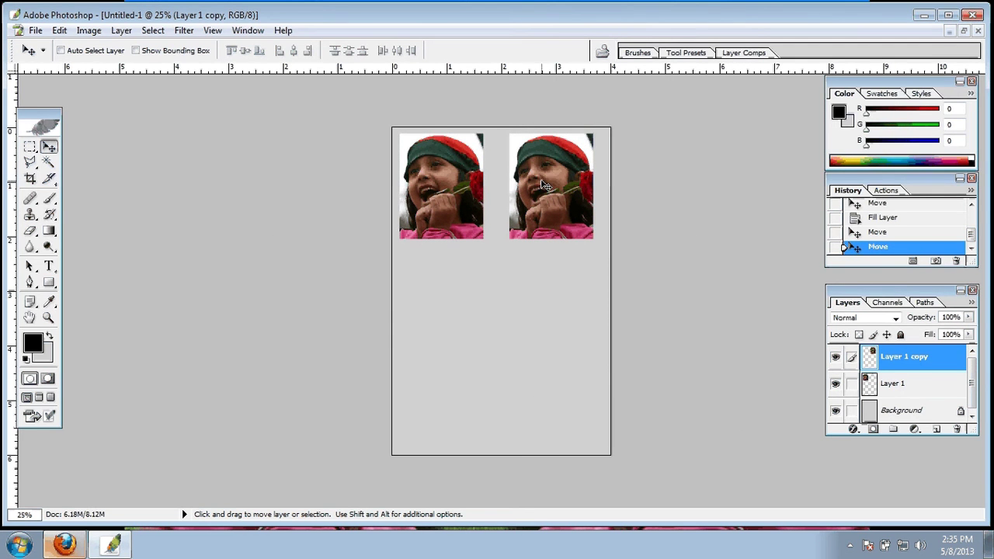
pyautogui.click(59, 30)
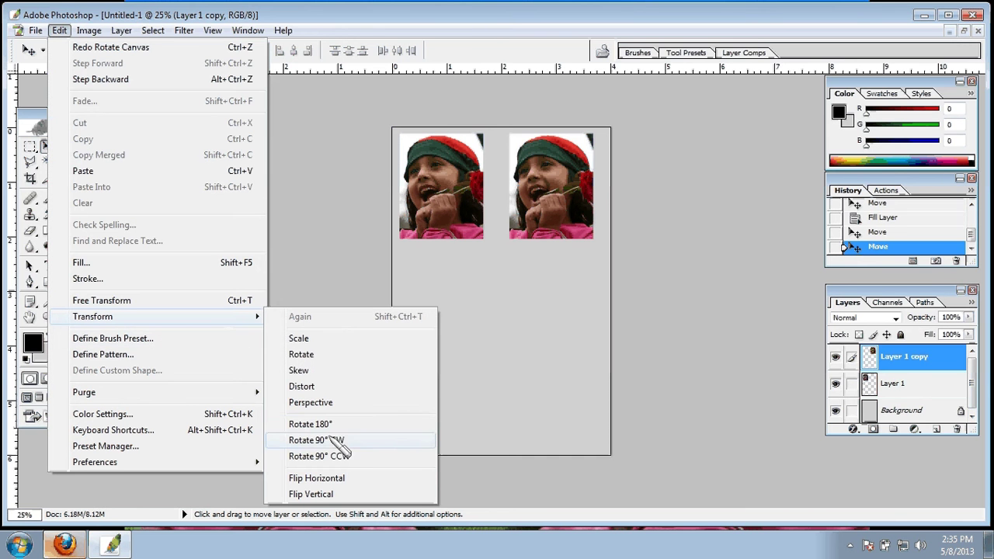
pyautogui.moveTo(93, 316)
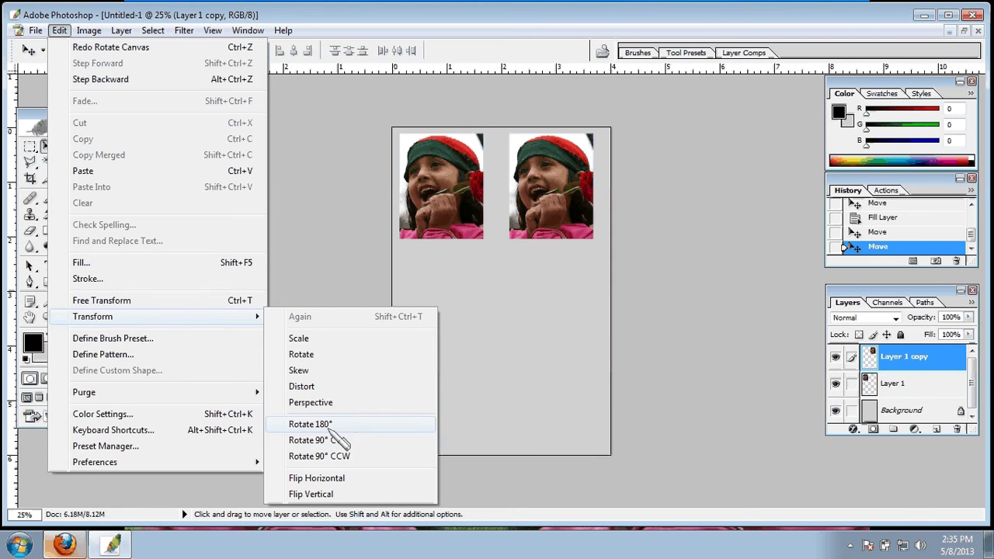
# Rotate Layer 1 copy 90° clockwise and nudge it up and left into the top-right area
pyautogui.click(346, 439)
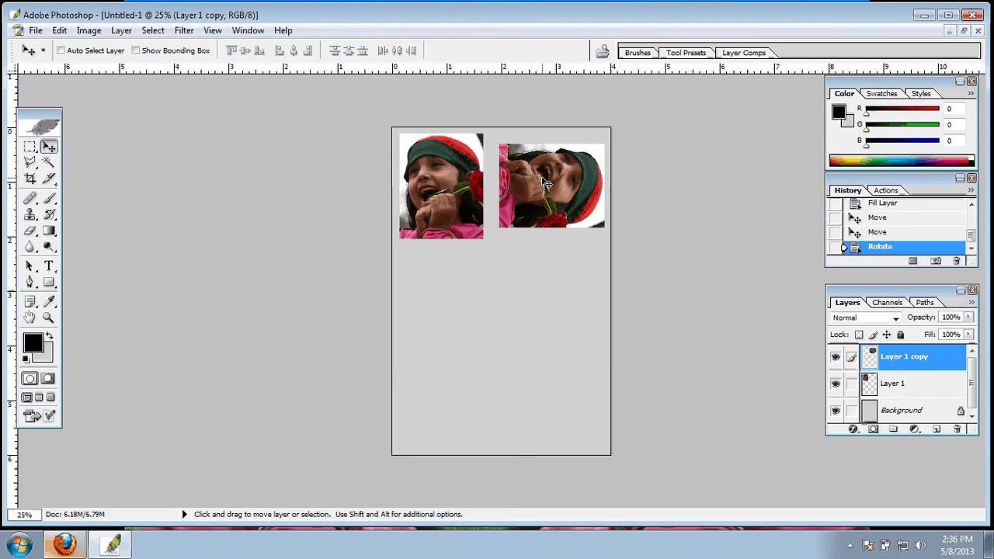
pyautogui.hotkey('shift', 'Up')
pyautogui.hotkey('shift', 'Up')
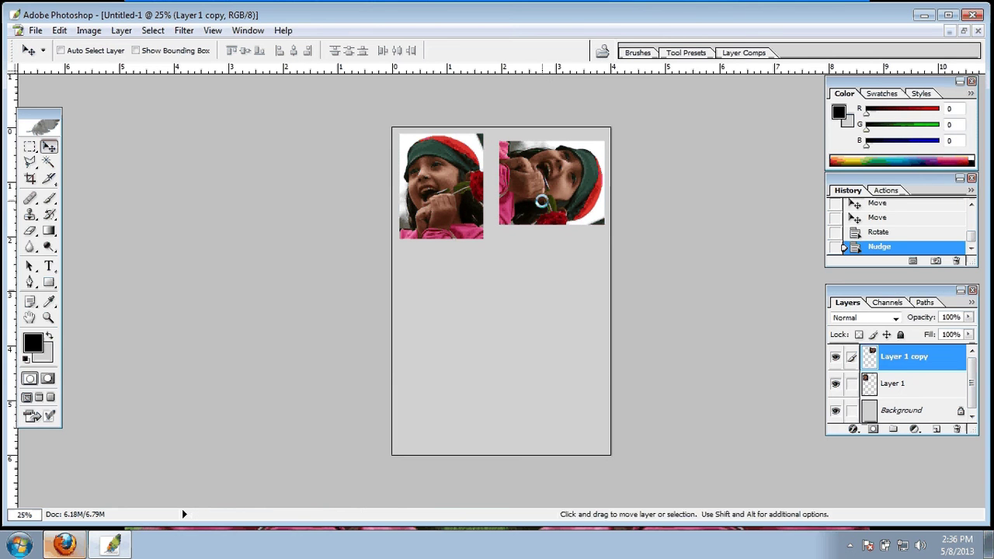
pyautogui.hotkey('shift', 'Up')
pyautogui.press('Up')
pyautogui.press('Up')
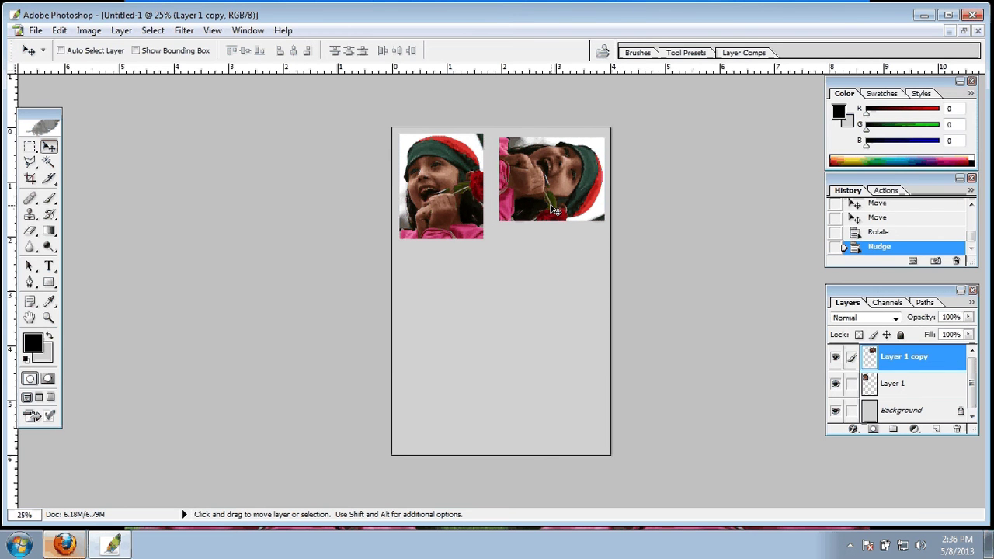
pyautogui.press('Up')
pyautogui.press('Up')
pyautogui.press('Down')
pyautogui.press('Up')
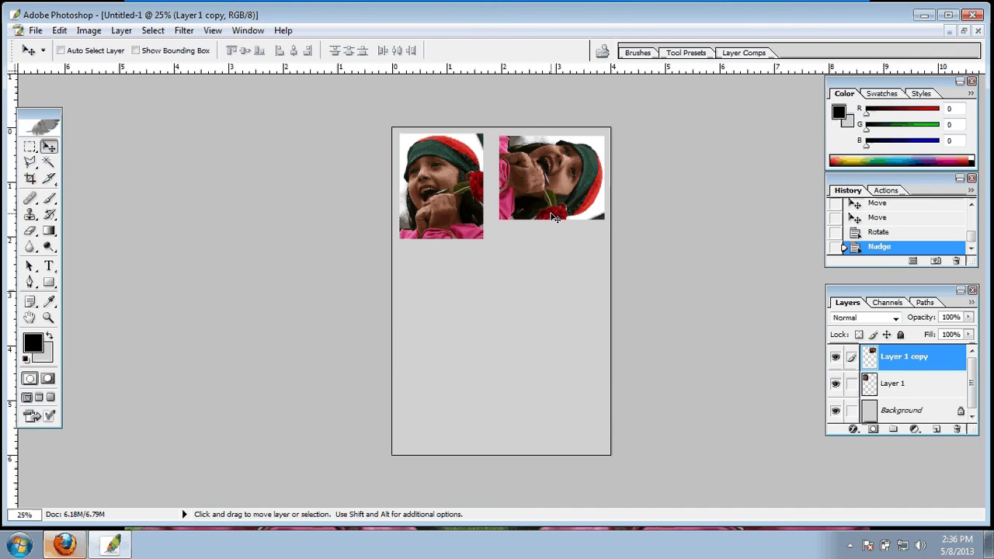
pyautogui.press('Left')
pyautogui.press('Left')
pyautogui.press('Left')
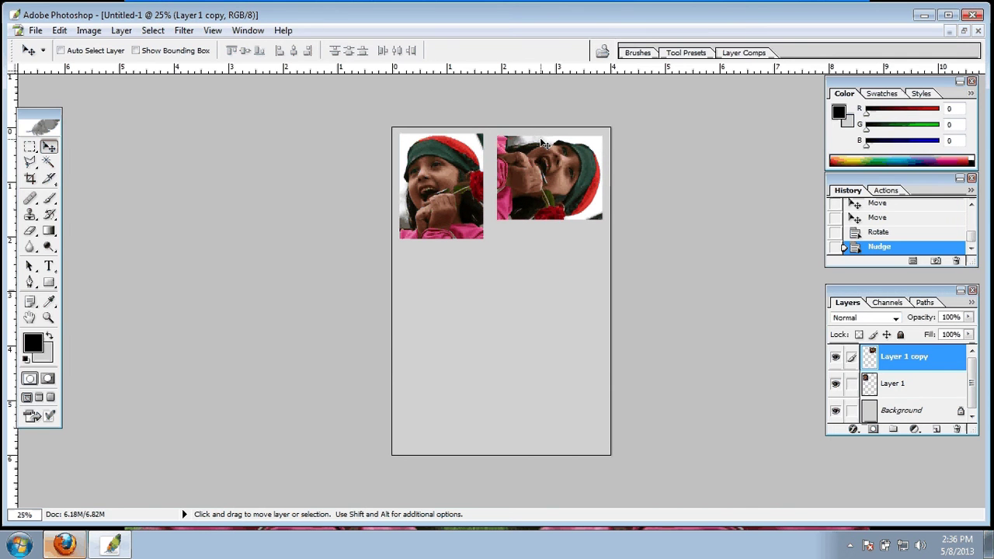
pyautogui.press('Left')
pyautogui.press('alt')
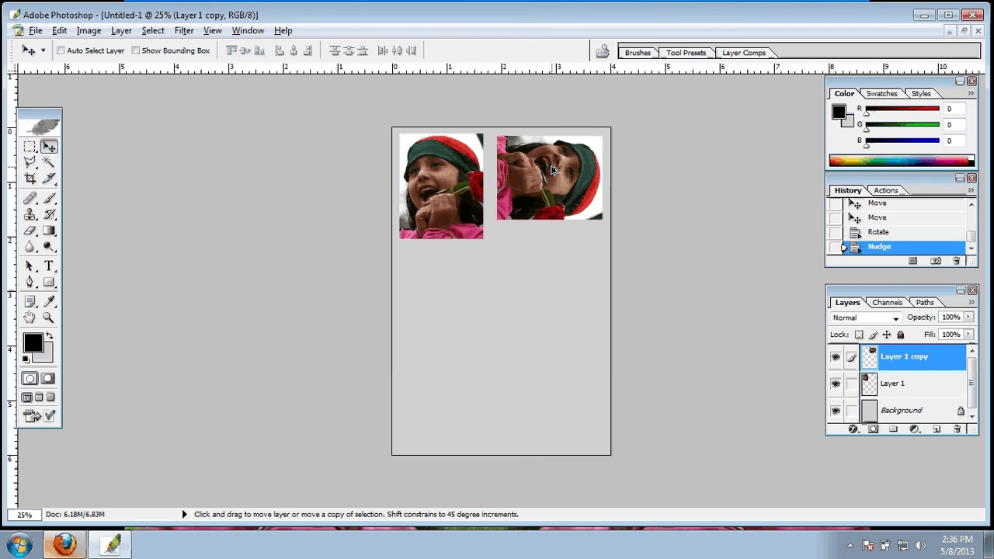
# Alt-drag rotated-portrait copies to the middle-left and bottom-right, then check Layer 1, Layer 1 copy and Layer 1 copy 3
pyautogui.moveTo(551, 170); pyautogui.dragTo(456, 291)
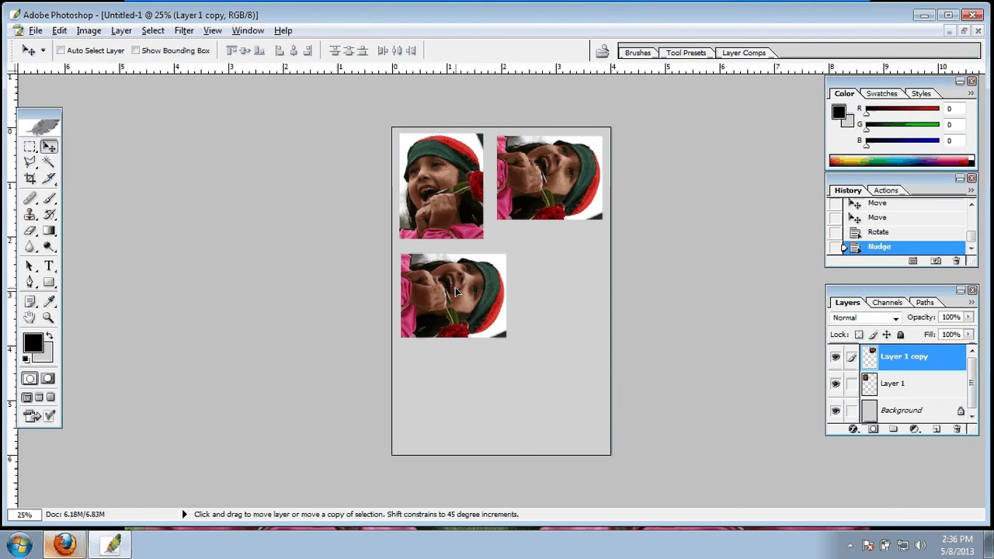
pyautogui.moveTo(455, 291); pyautogui.dragTo(455, 292)
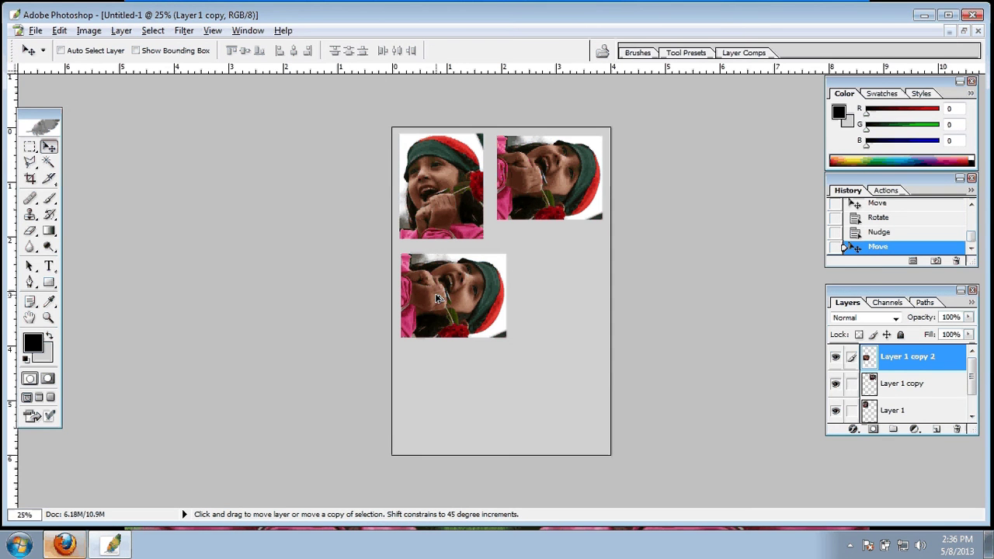
pyautogui.moveTo(437, 297)
pyautogui.mouseDown()
pyautogui.moveTo(539, 419)
pyautogui.moveTo(531, 399)
pyautogui.mouseUp()
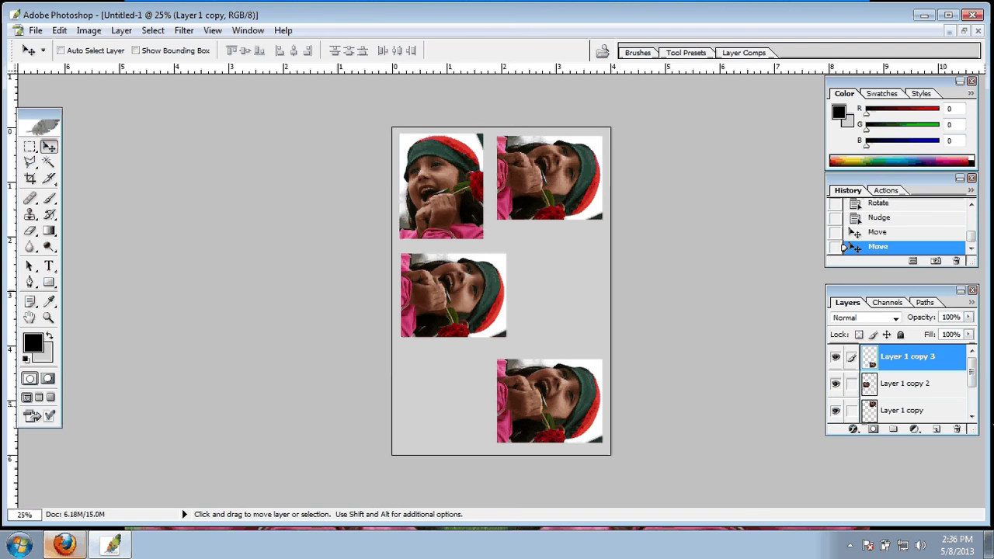
pyautogui.moveTo(970, 370); pyautogui.dragTo(971, 389)
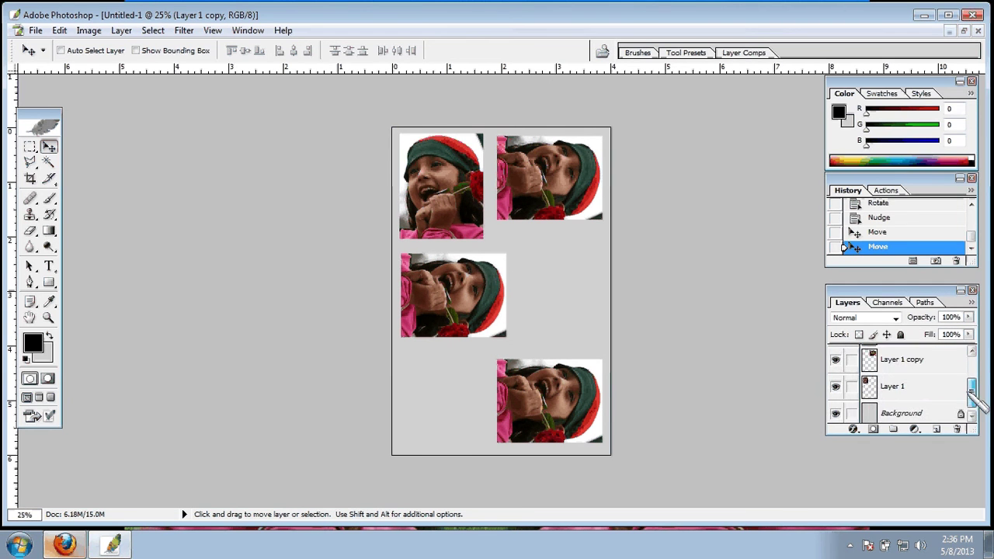
pyautogui.click(890, 385)
pyautogui.click(903, 357)
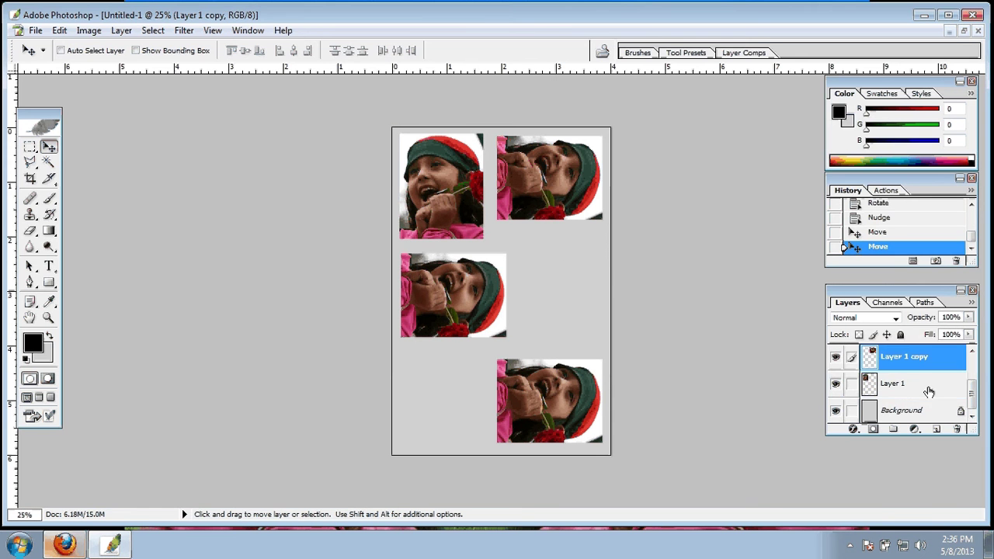
pyautogui.scroll(2, 952, 408)
pyautogui.click(904, 359)
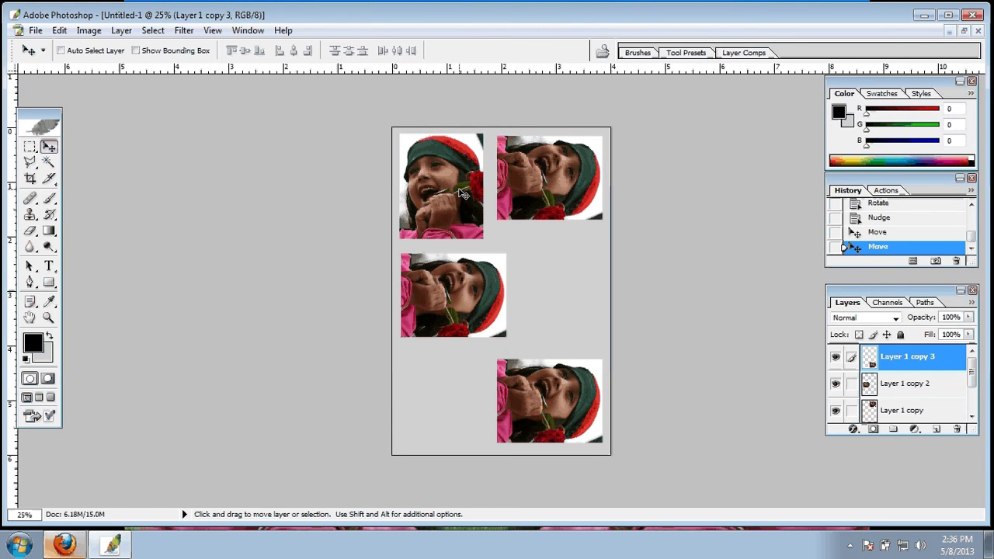
# Pick Layer 1 under the top-left portrait and Alt-drag a copy to the middle-right
pyautogui.rightClick(453, 179)
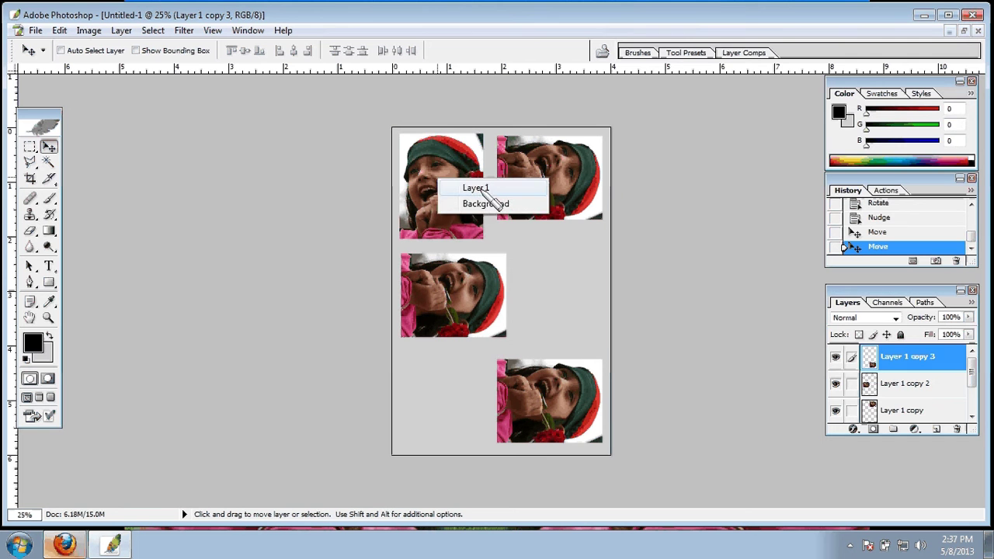
pyautogui.click(474, 188)
pyautogui.moveTo(446, 200); pyautogui.dragTo(439, 177)
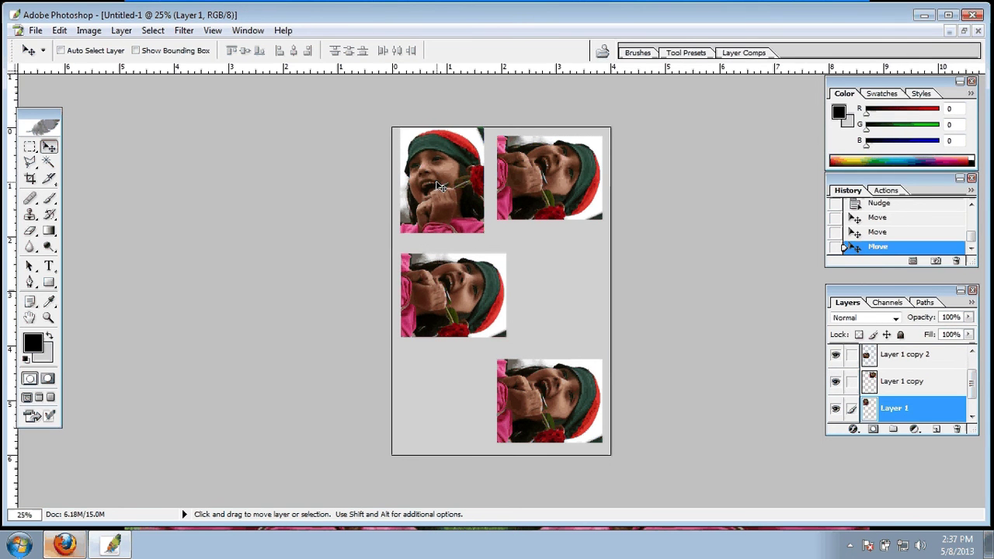
pyautogui.hotkey('ctrl', 'z')
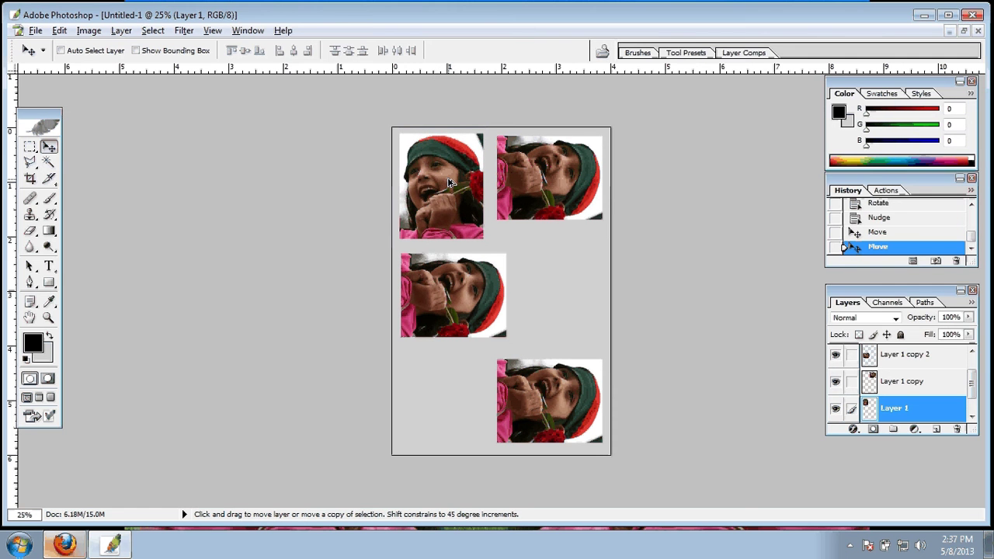
pyautogui.moveTo(448, 183)
pyautogui.mouseDown()
pyautogui.moveTo(563, 286)
pyautogui.moveTo(447, 384)
pyautogui.mouseUp()
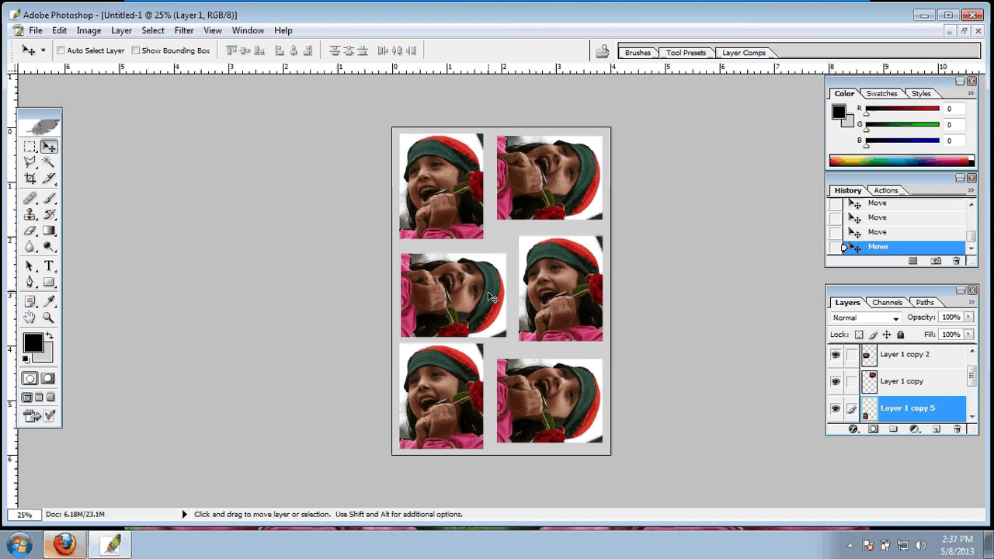
# Nudge the middle-left portrait (Layer 1 copy 2) up two pixels to even the gaps
pyautogui.rightClick(439, 286)
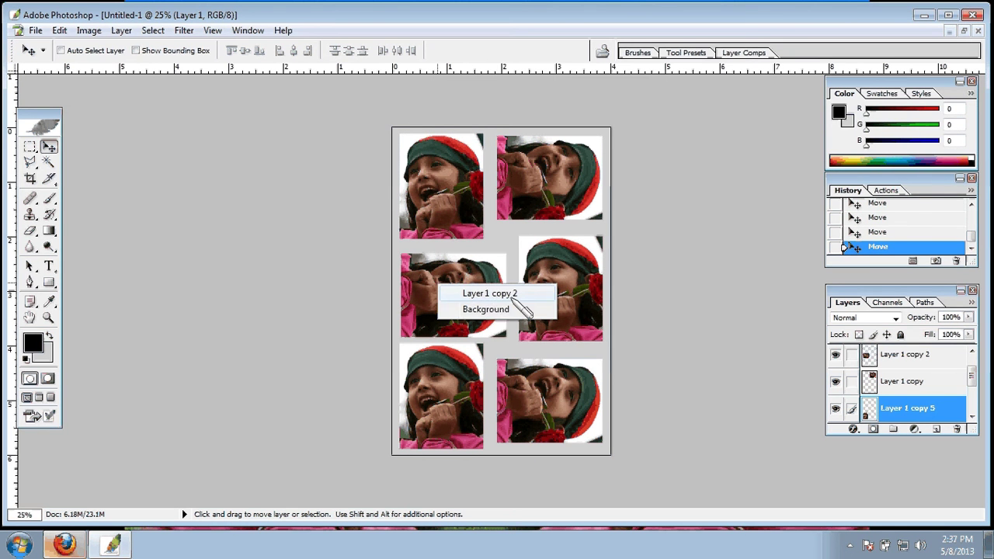
pyautogui.click(516, 294)
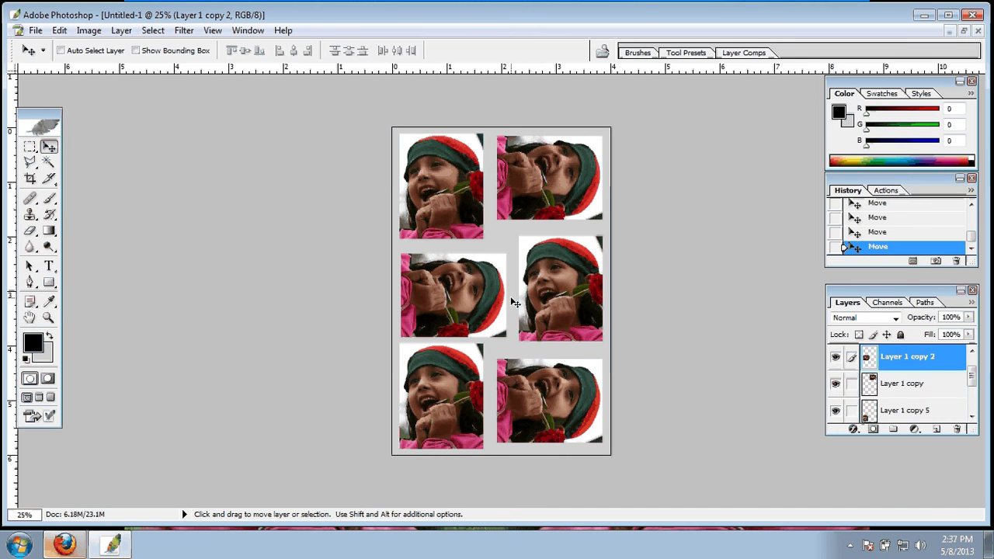
pyautogui.press('Up')
pyautogui.press('Up')
pyautogui.press('Up')
pyautogui.press('Up')
pyautogui.press('Up')
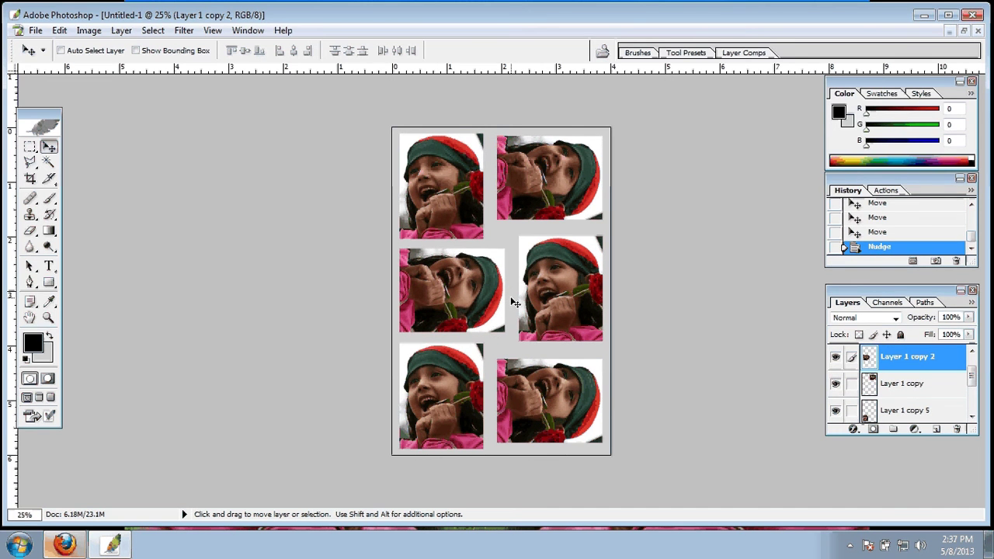
pyautogui.press('Up')
pyautogui.press('Up')
pyautogui.press('Up')
pyautogui.press('Up')
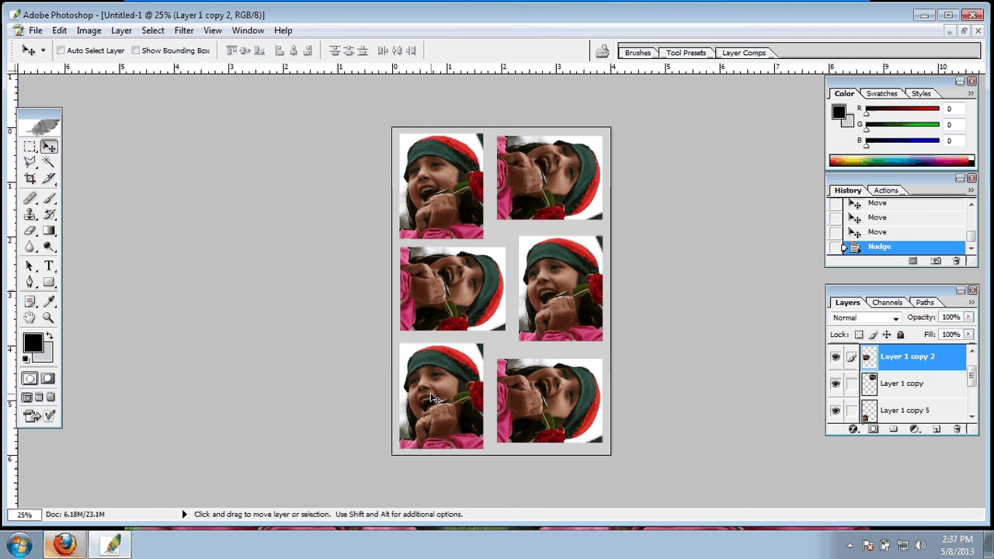
# Shift the lower-left (Layer 1 copy 5) and lower-right (Layer 1 copy 3) portraits slightly right
pyautogui.rightClick(432, 396)
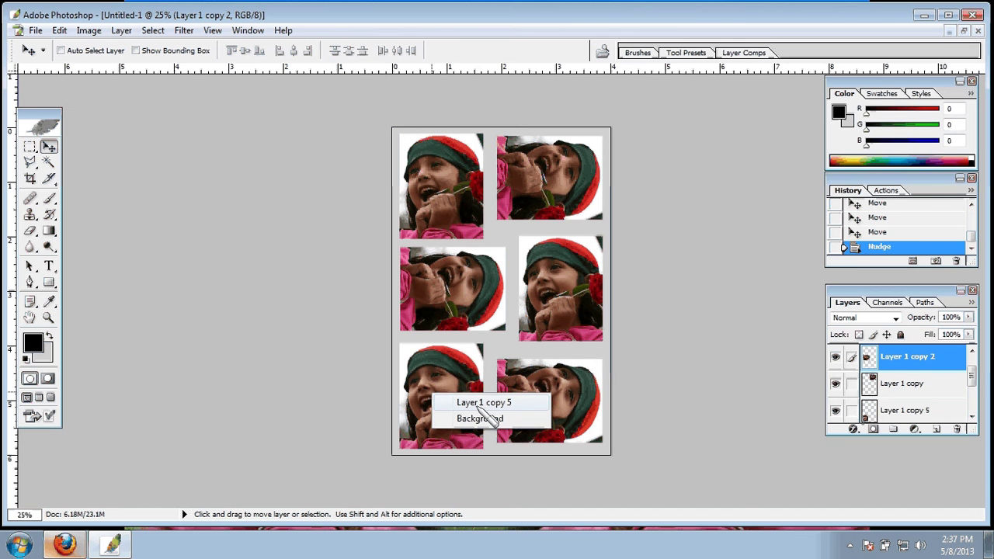
pyautogui.click(481, 402)
pyautogui.hotkey('shift', 'Right')
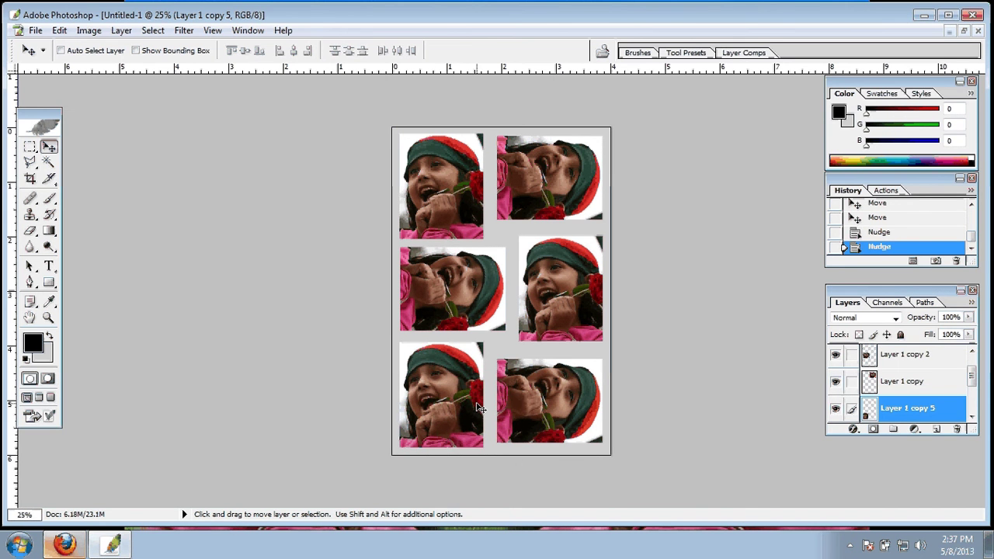
pyautogui.rightClick(555, 396)
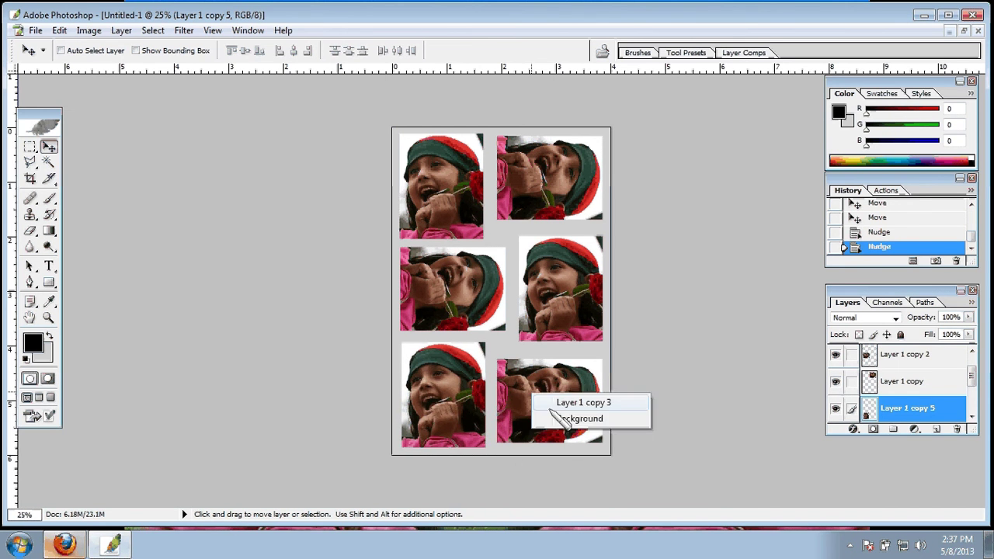
pyautogui.click(567, 402)
pyautogui.hotkey('shift', 'Right')
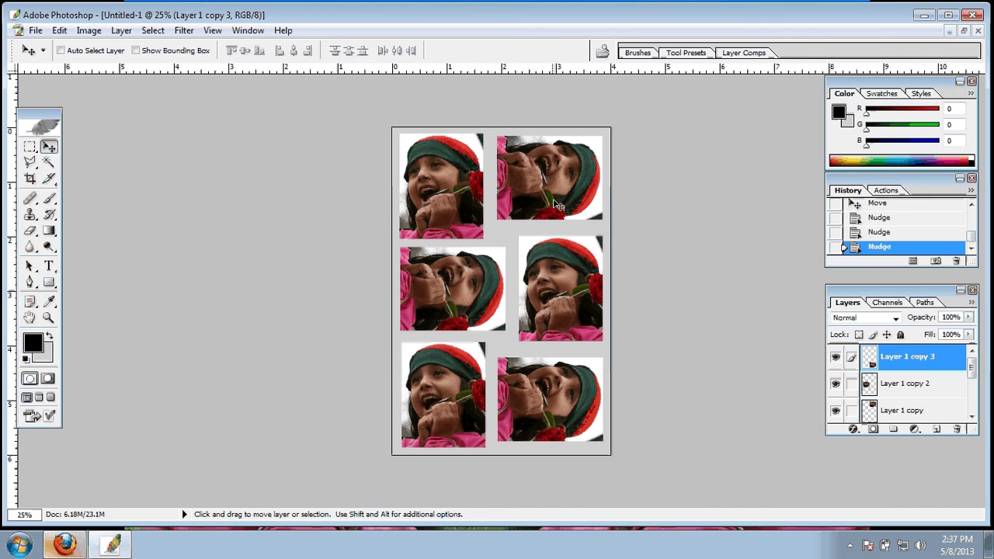
# Nudge the upper-right portrait (Layer 1 copy) down a pixel and bring up Save As
pyautogui.rightClick(552, 179)
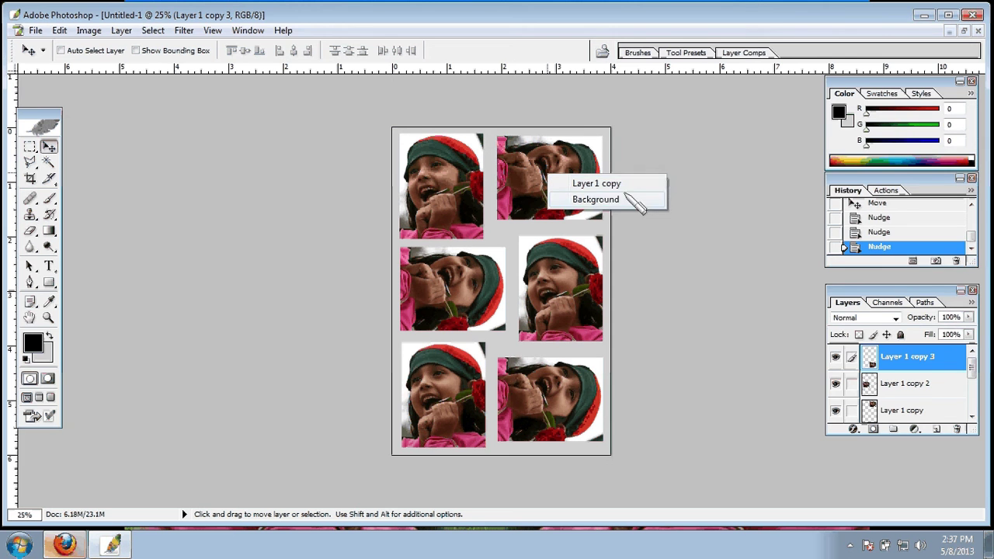
pyautogui.click(593, 184)
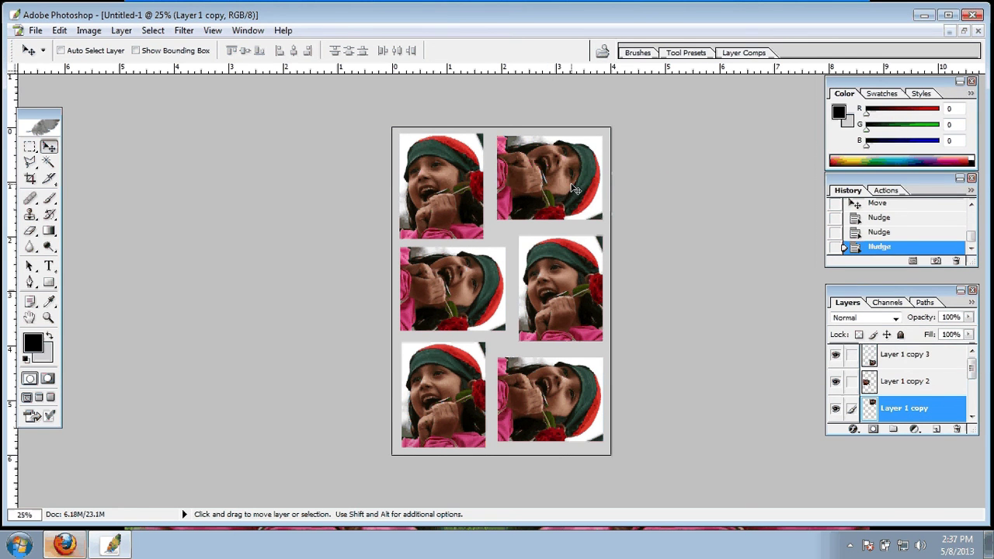
pyautogui.press('Down')
pyautogui.press('Down')
pyautogui.press('Down')
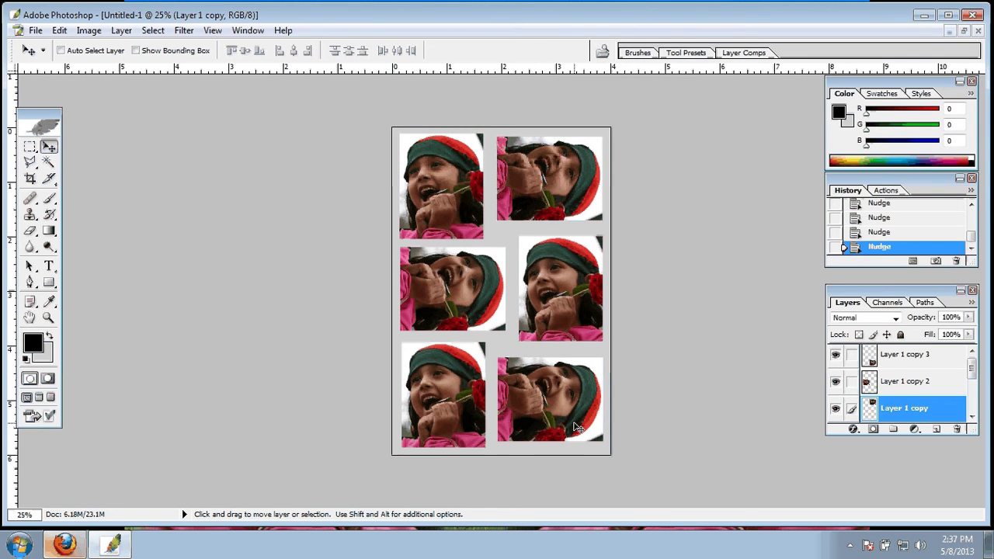
pyautogui.hotkey('shift', 's')
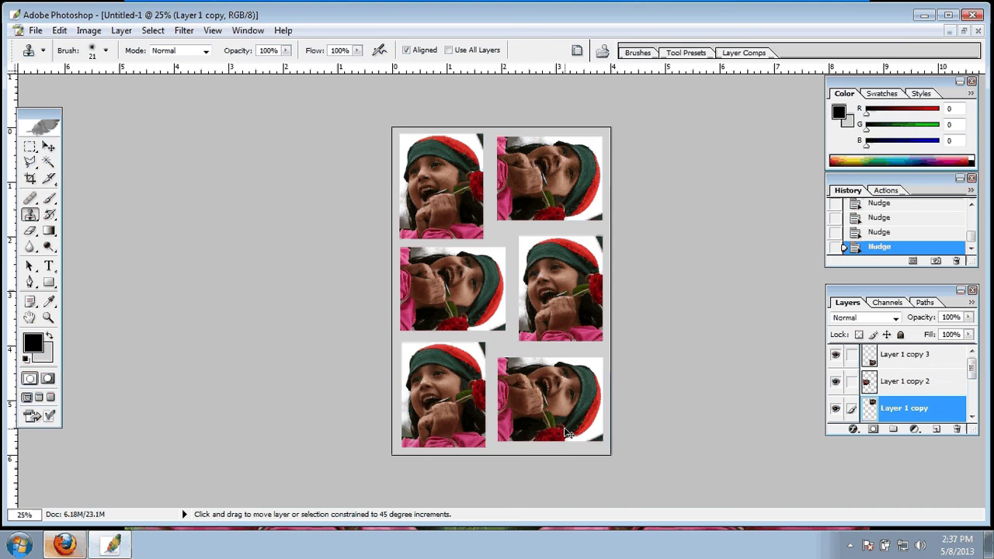
pyautogui.hotkey('ctrl', 'shift', 's')
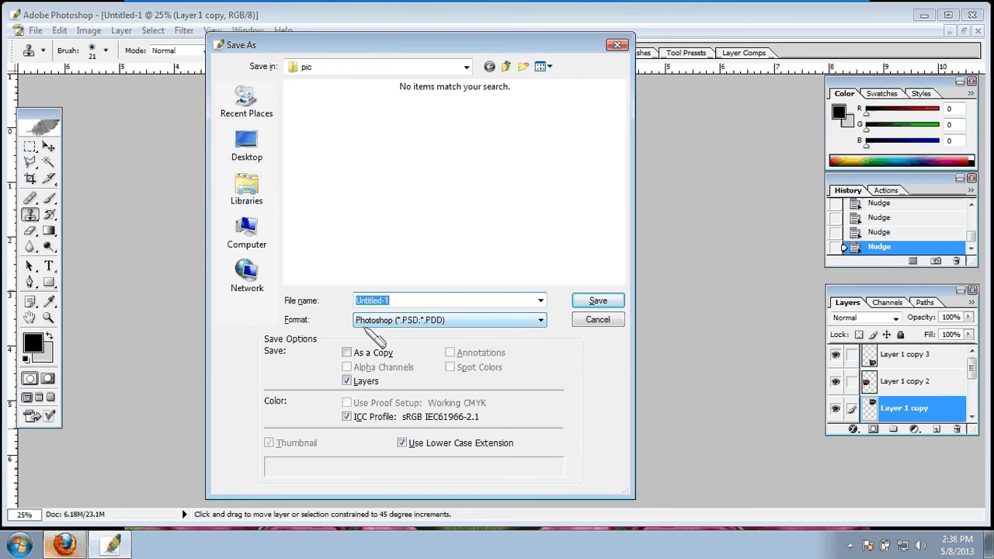
# Save the sheet to the Desktop as JPEG 'pp-6copy' at Maximum quality 12
pyautogui.click(534, 321)
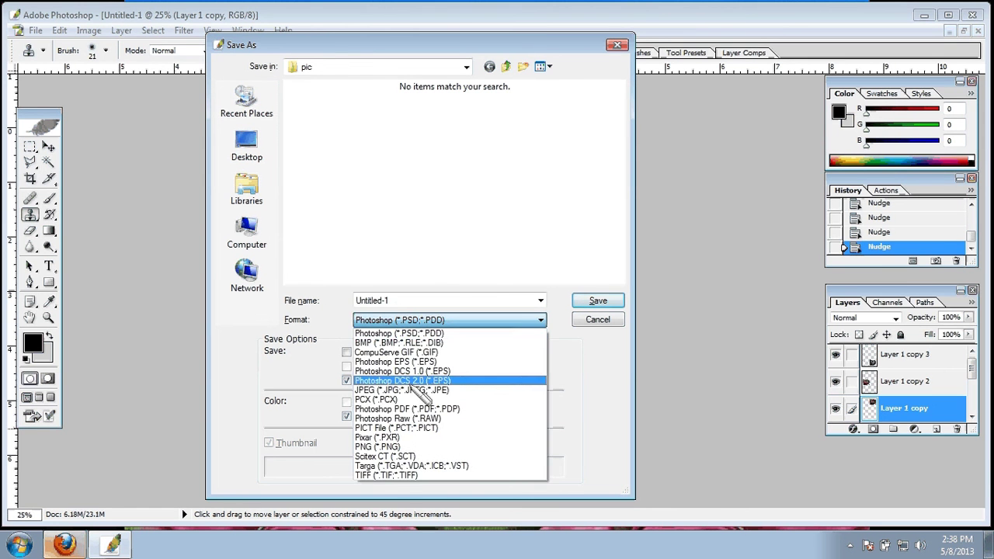
pyautogui.click(397, 382)
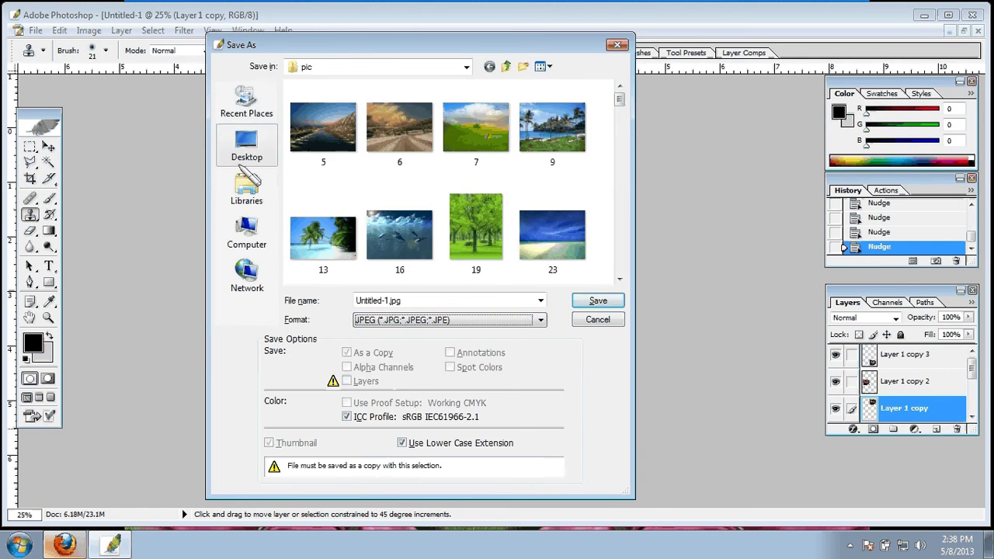
pyautogui.click(244, 156)
pyautogui.click(447, 302)
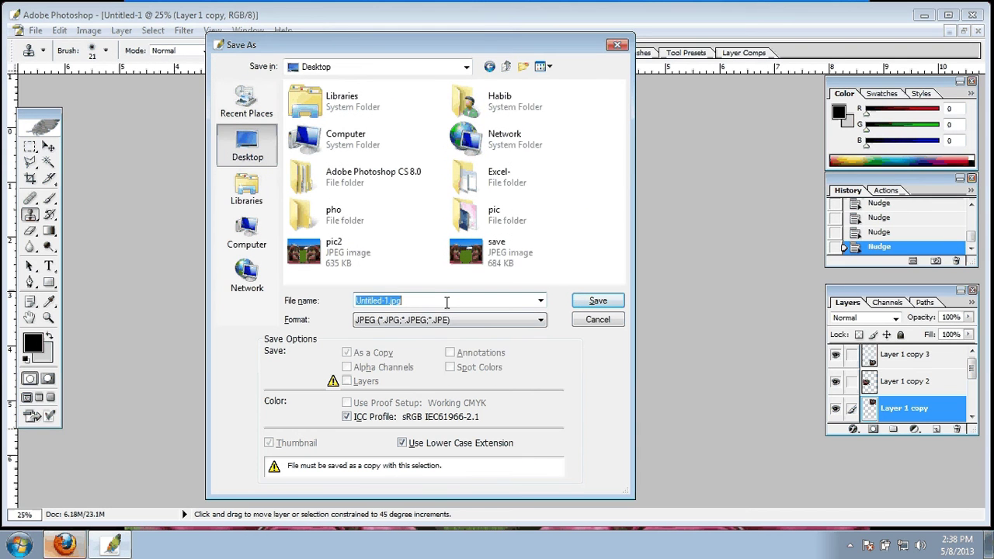
pyautogui.write('4r')
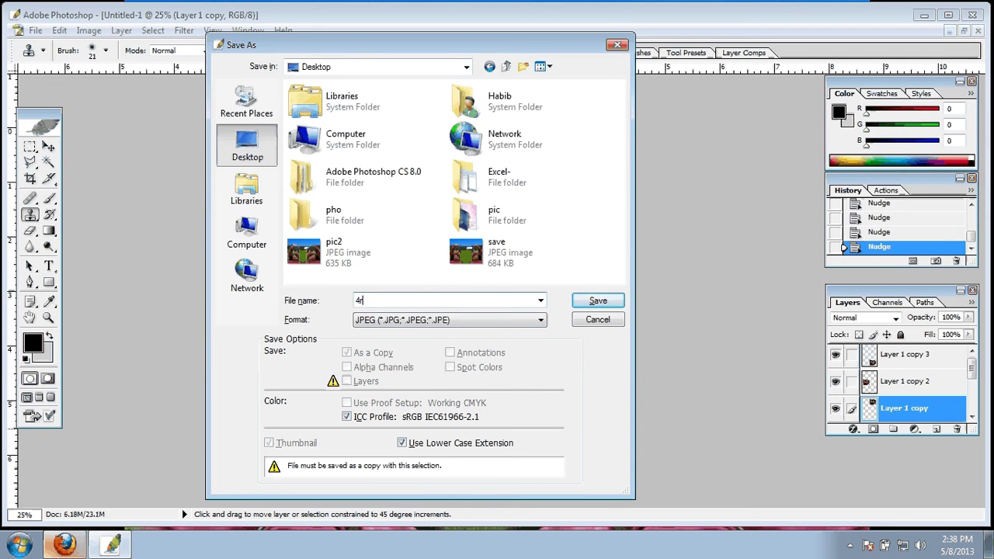
pyautogui.press('BackSpace')
pyautogui.press('BackSpace')
pyautogui.write('pp')
pyautogui.write('-6')
pyautogui.write('c')
pyautogui.write('op')
pyautogui.write('y')
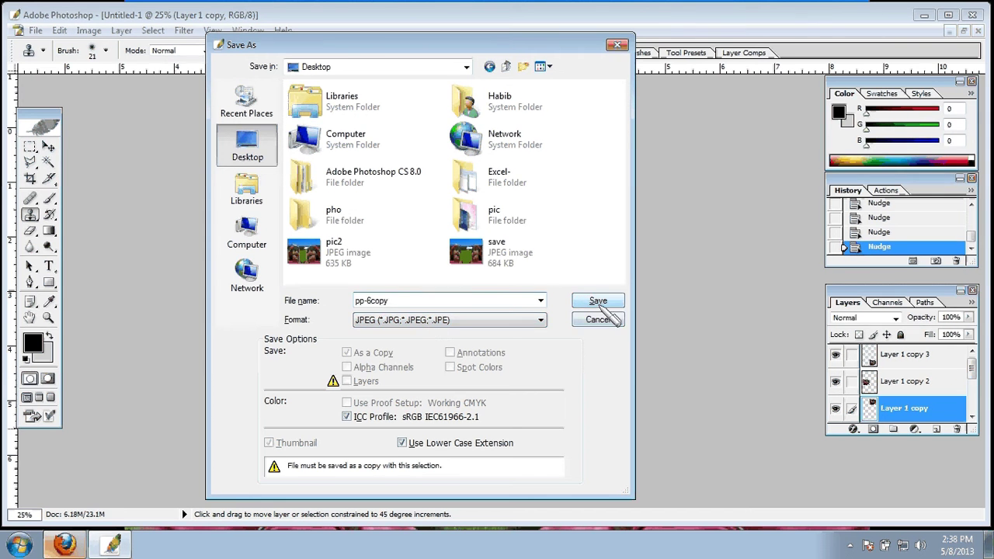
pyautogui.click(597, 301)
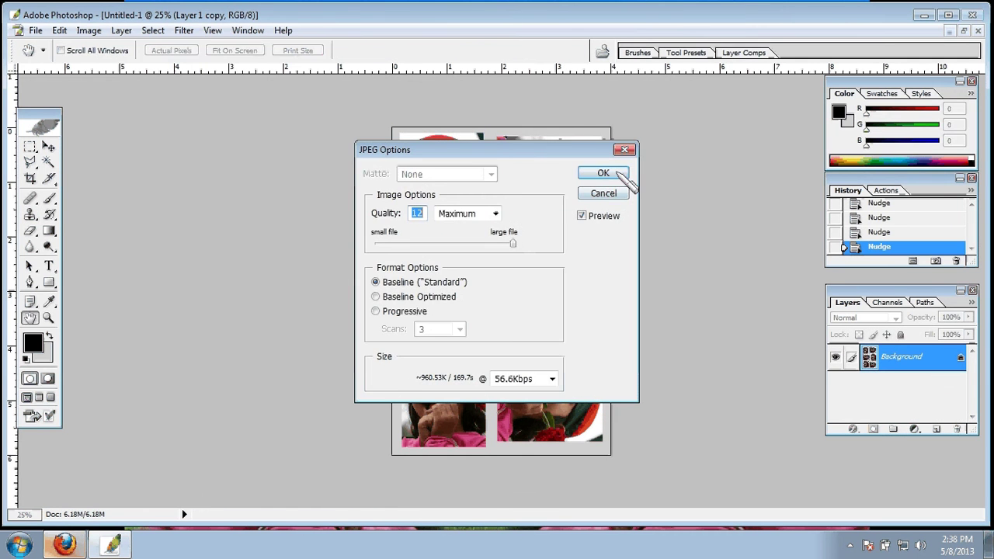
pyautogui.click(624, 174)
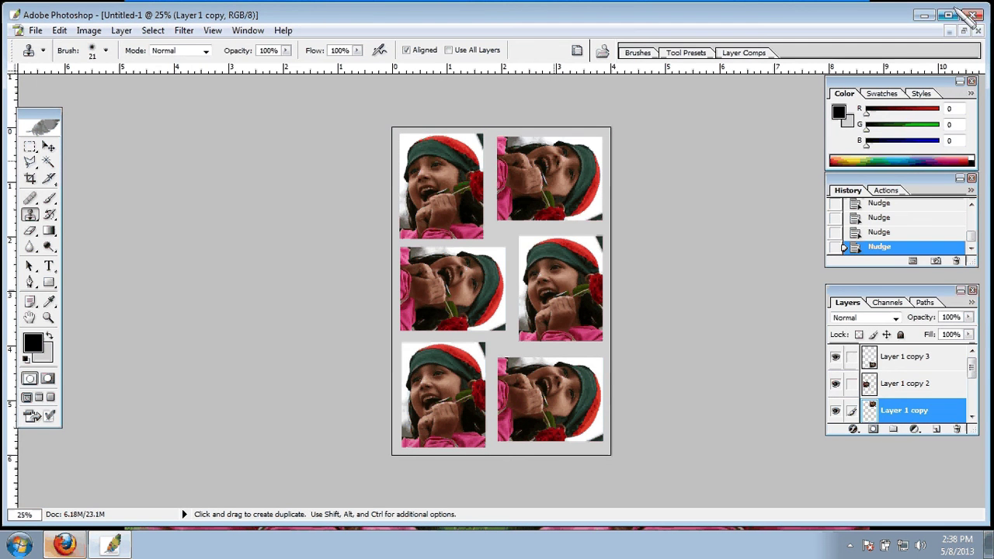
# Minimize Photoshop, inspect pp-6copy in Windows Photo Viewer by zooming, then close the viewer
pyautogui.click(926, 16)
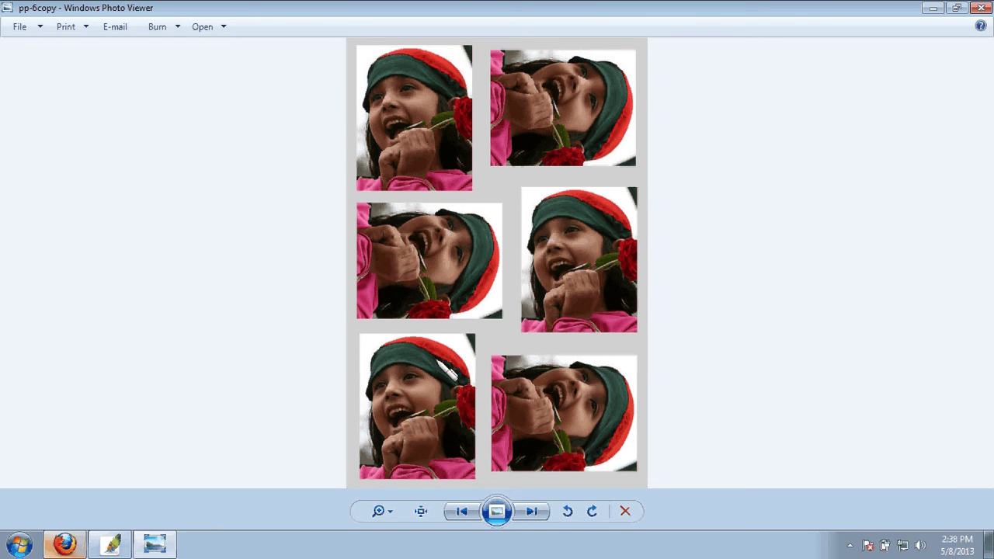
pyautogui.scroll(1, 434, 360)
pyautogui.scroll(-1, 434, 360)
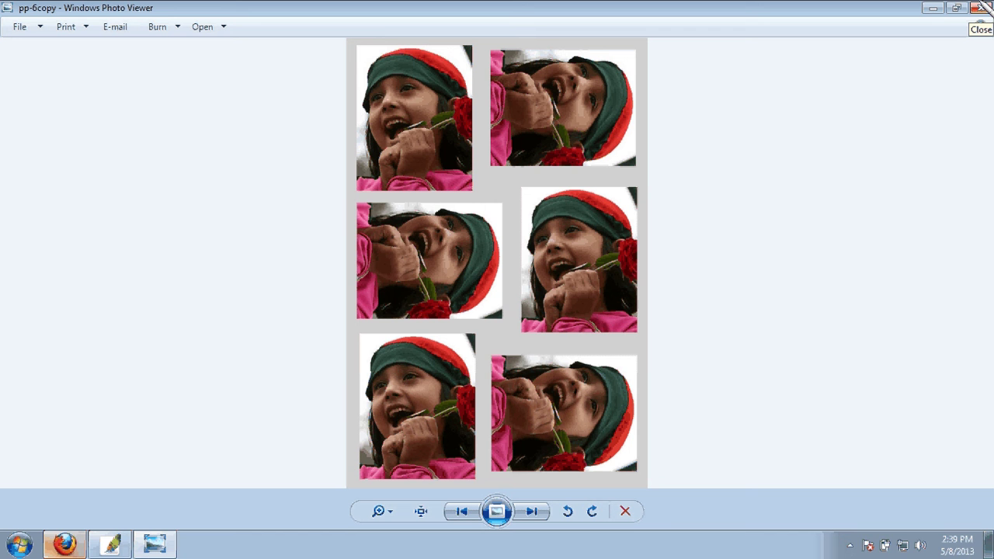
pyautogui.click(980, 7)
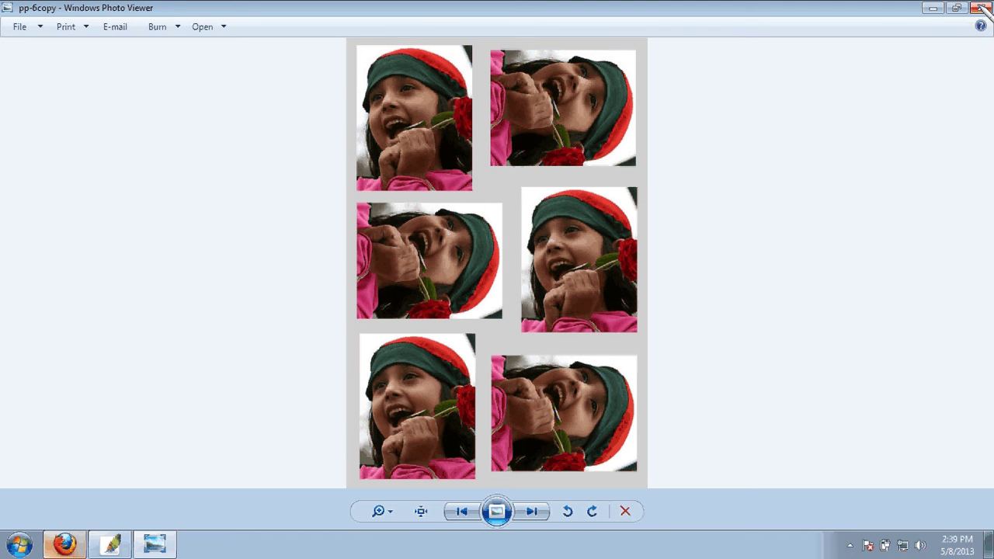
pyautogui.click(979, 7)
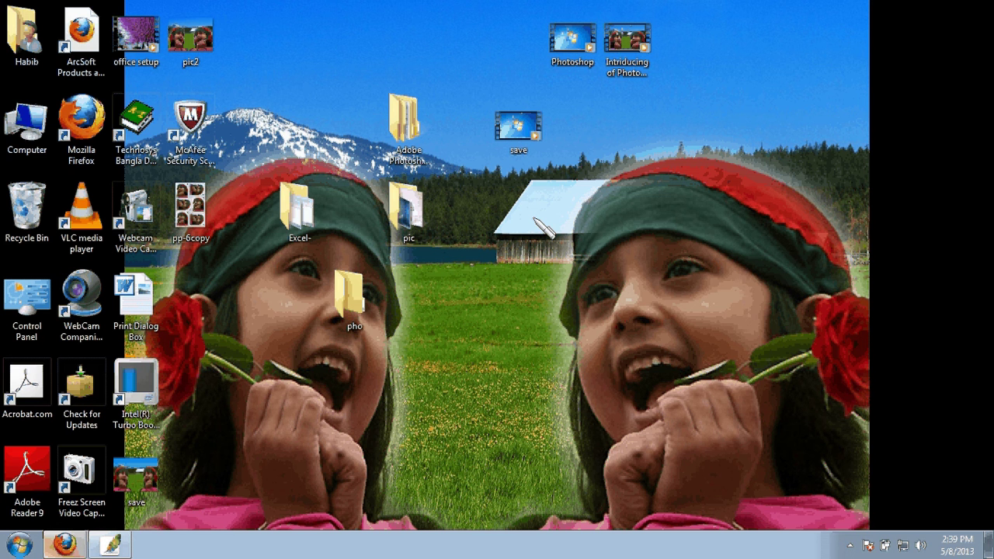